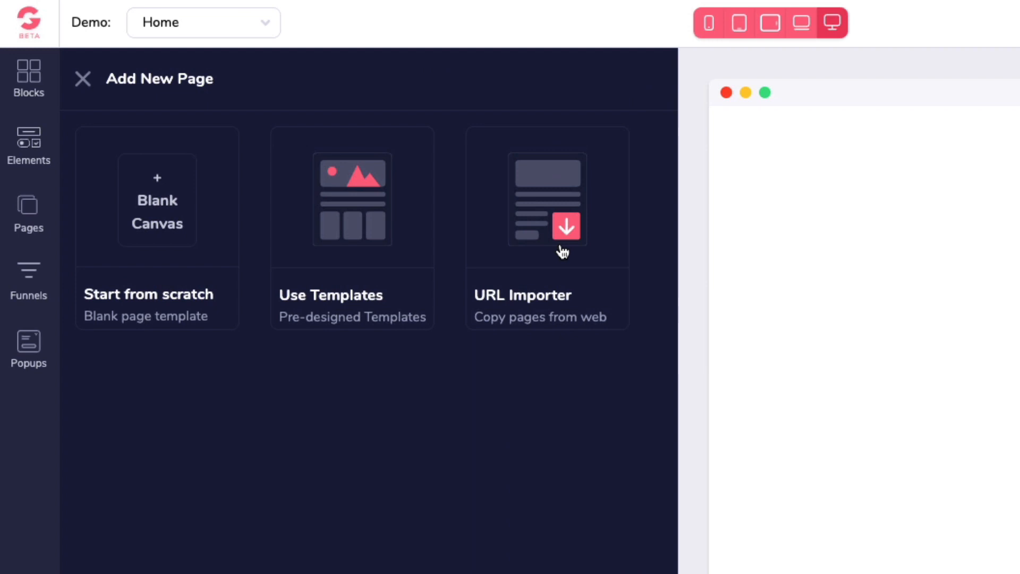
Step: Open GroovePages and create a new site from the blank scratch template, entering a site name and starting building
click(195, 414)
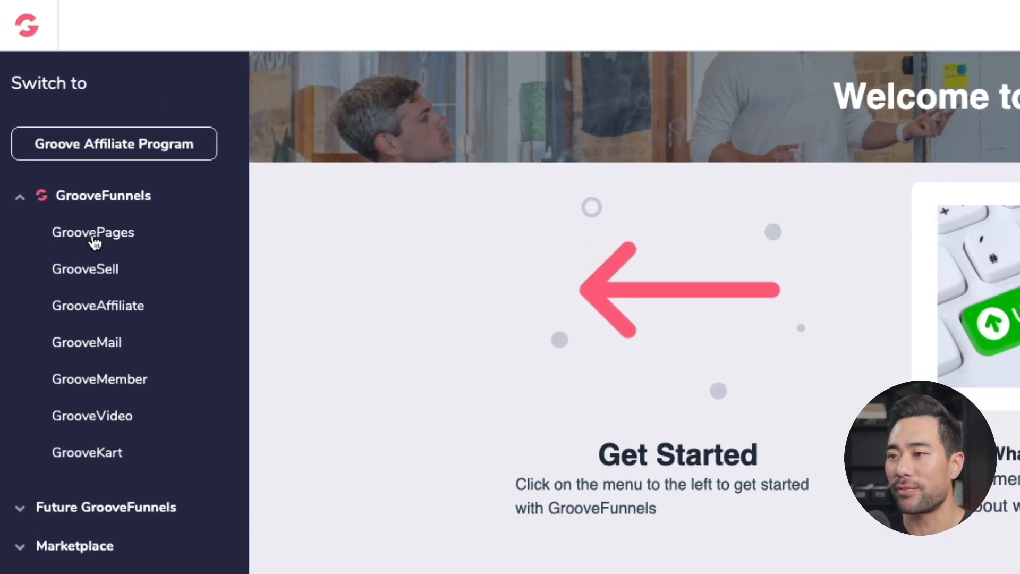
click(93, 233)
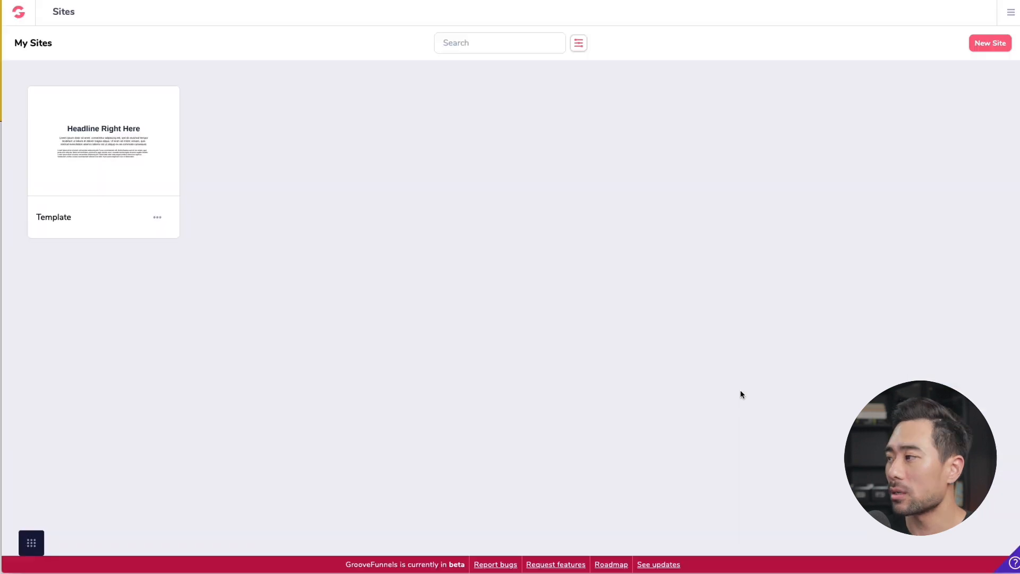
click(992, 44)
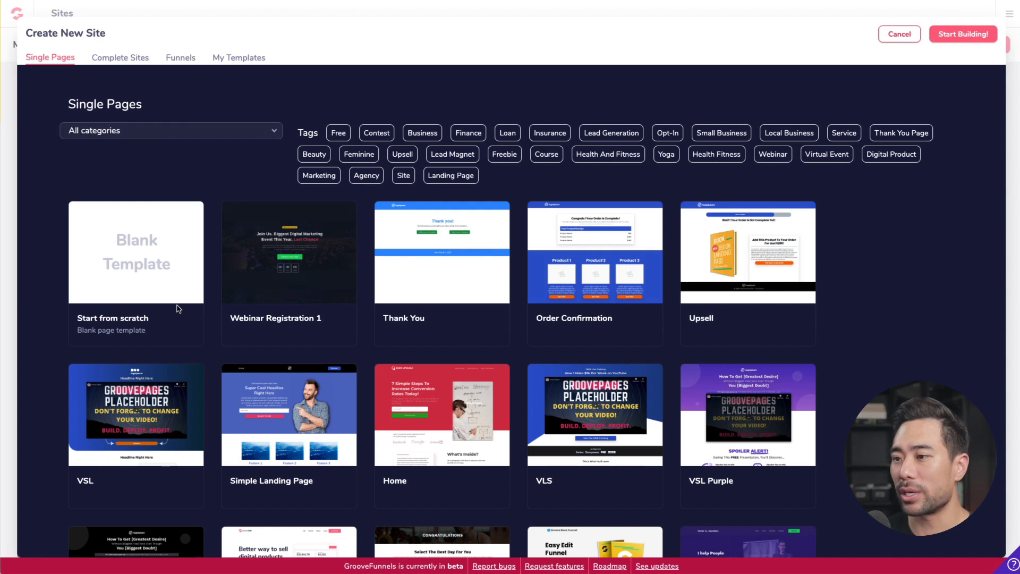
click(117, 287)
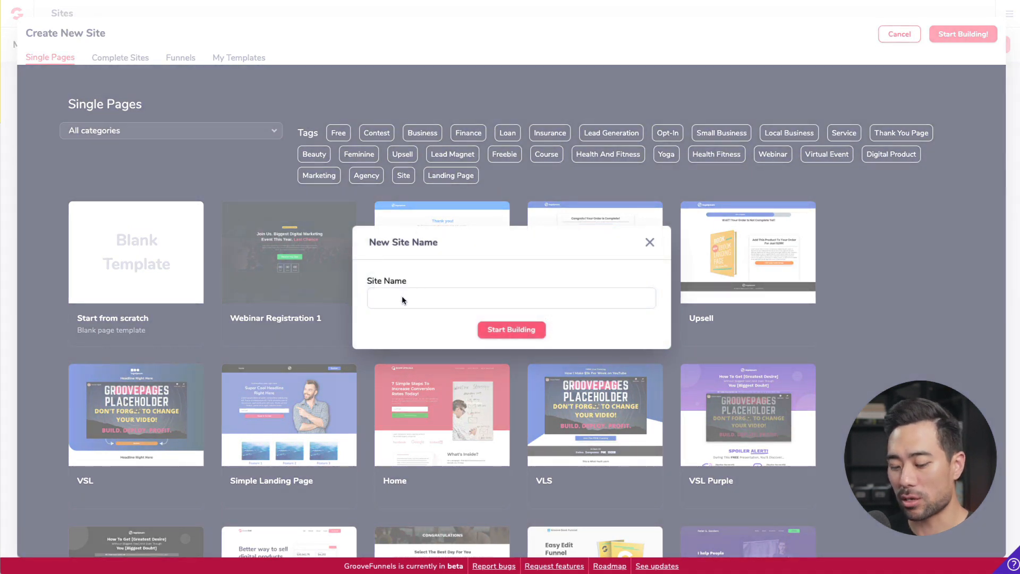
text(Danny)
click(510, 331)
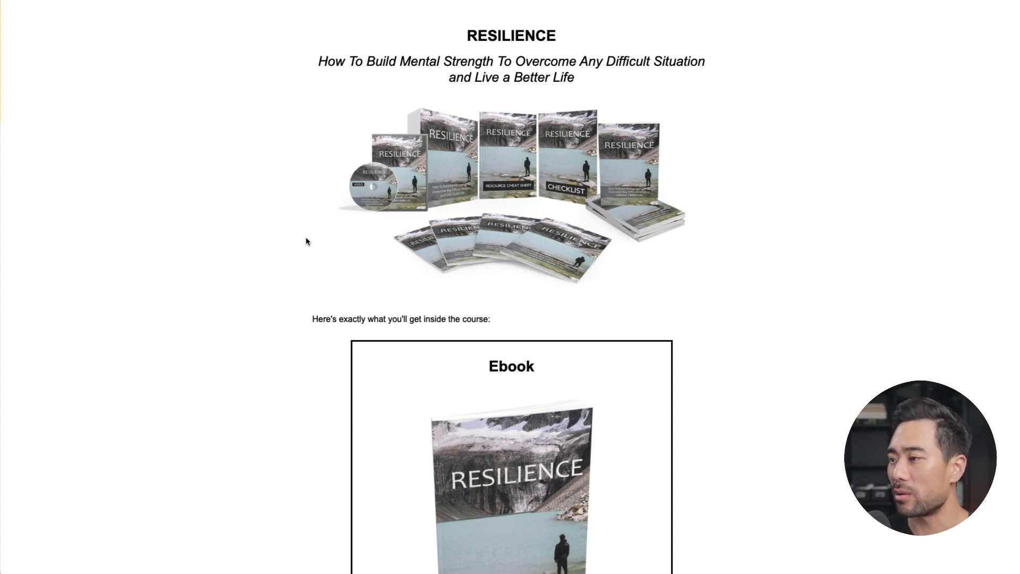
Step: Switch to the Resilience sales page tab, look over it, and copy its address unstoppableplr.com/groovetest/
key(ctrl+Tab)
scroll(572, 341, down, 1)
scroll(572, 345, down, 15)
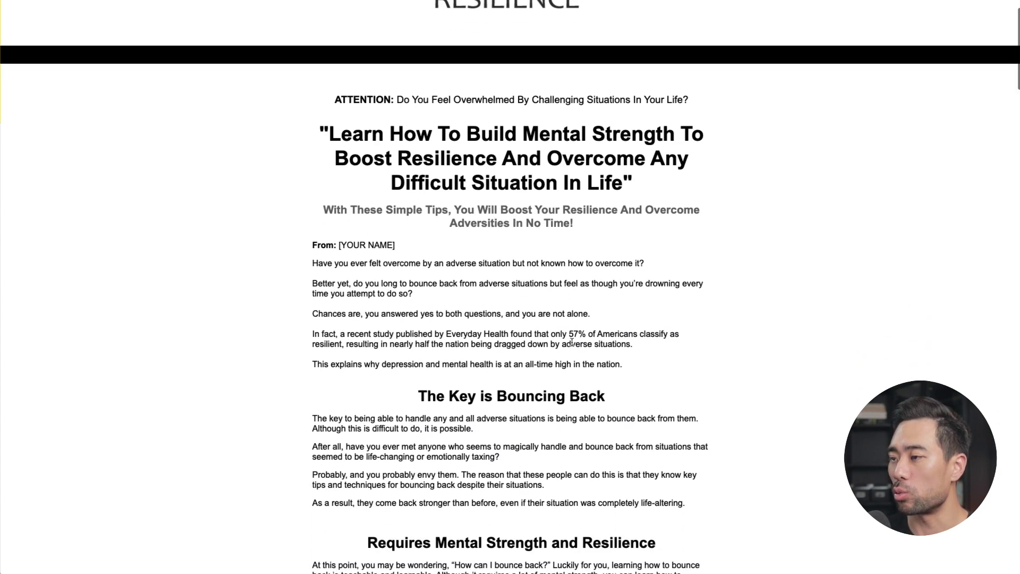
scroll(572, 346, up, 2)
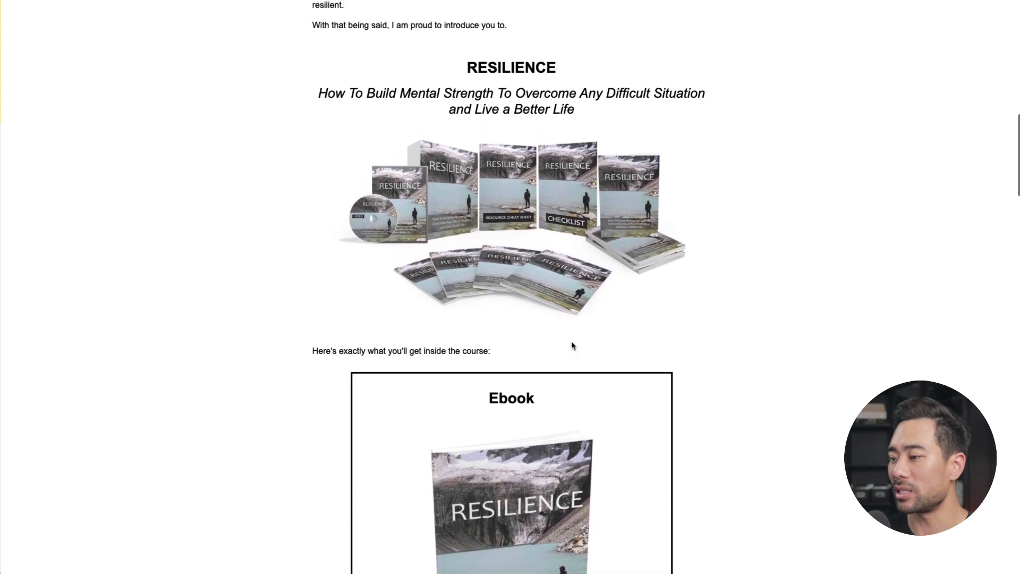
scroll(572, 345, down, 5)
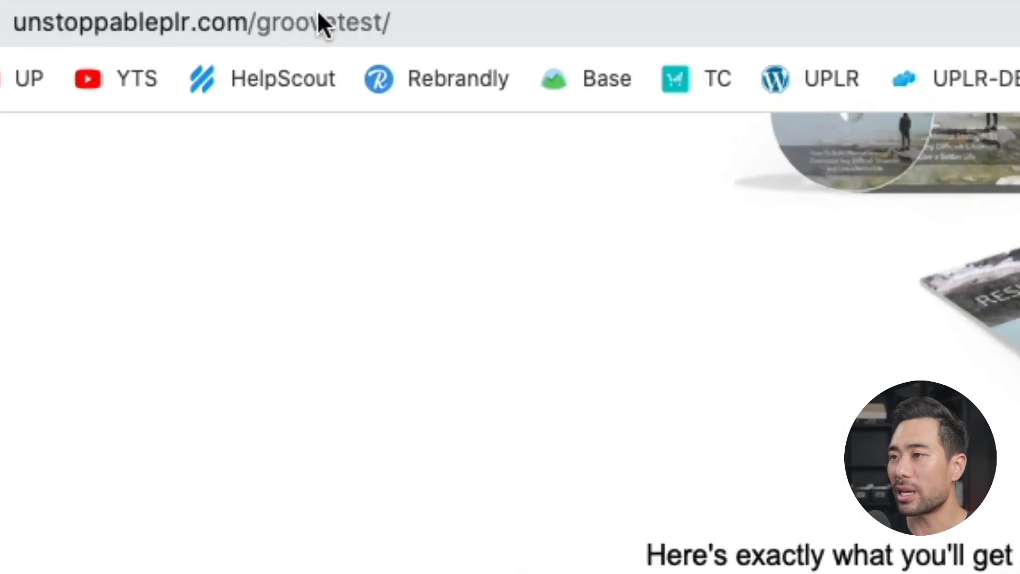
click(308, 11)
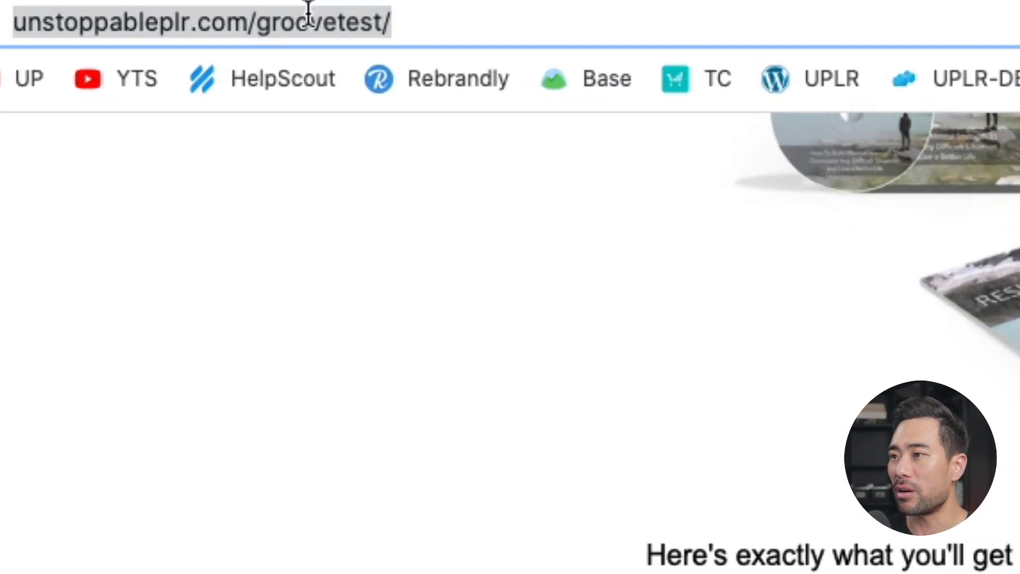
right_click(254, 18)
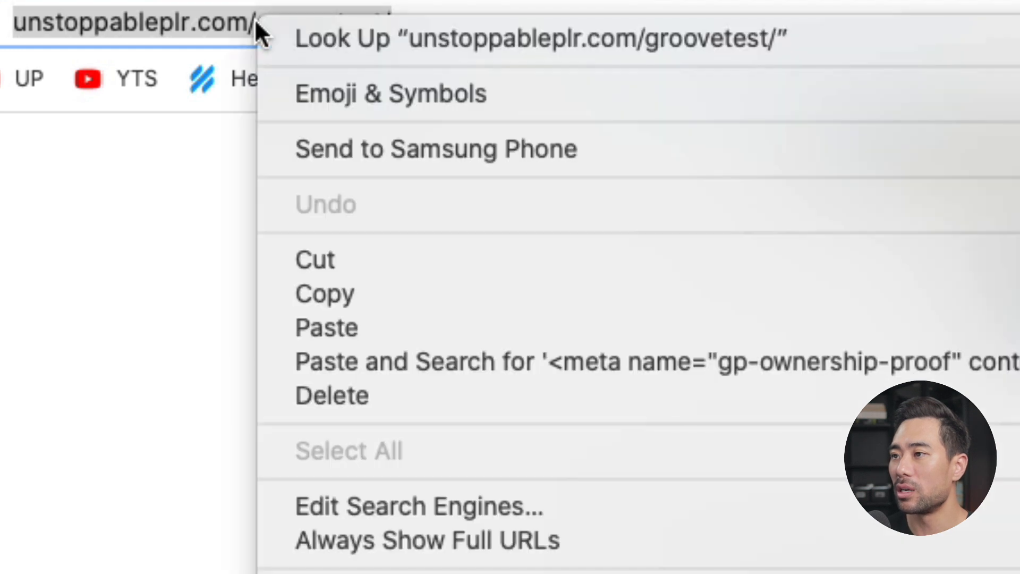
click(350, 290)
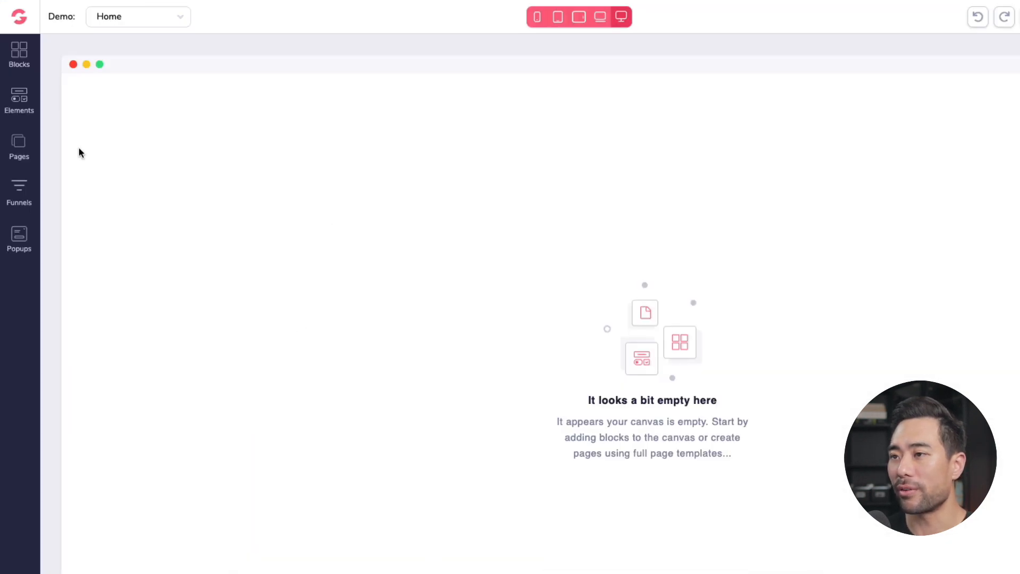
Step: Add a new page with the URL Importer and paste the copied page address into the url field
click(21, 151)
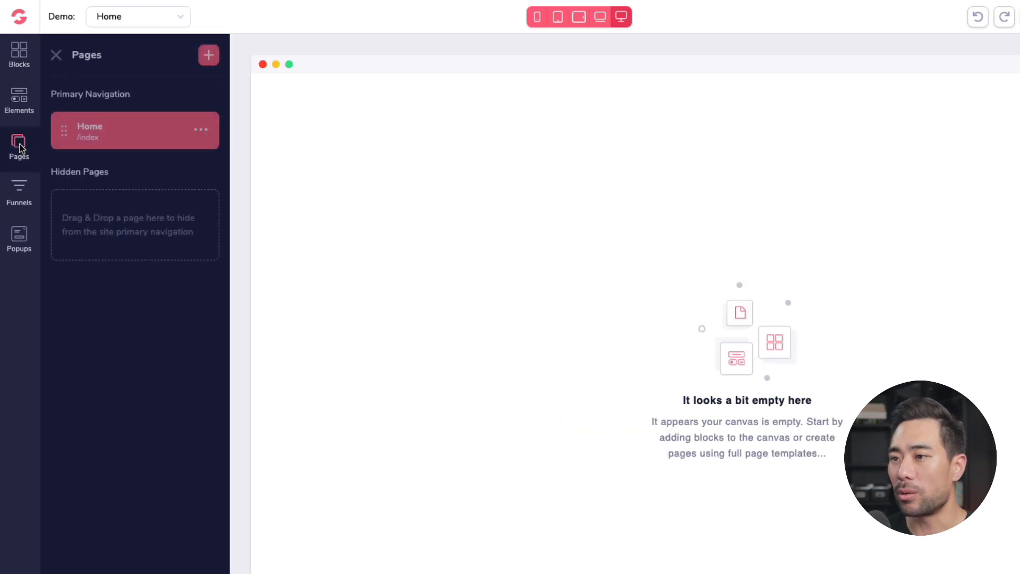
click(208, 55)
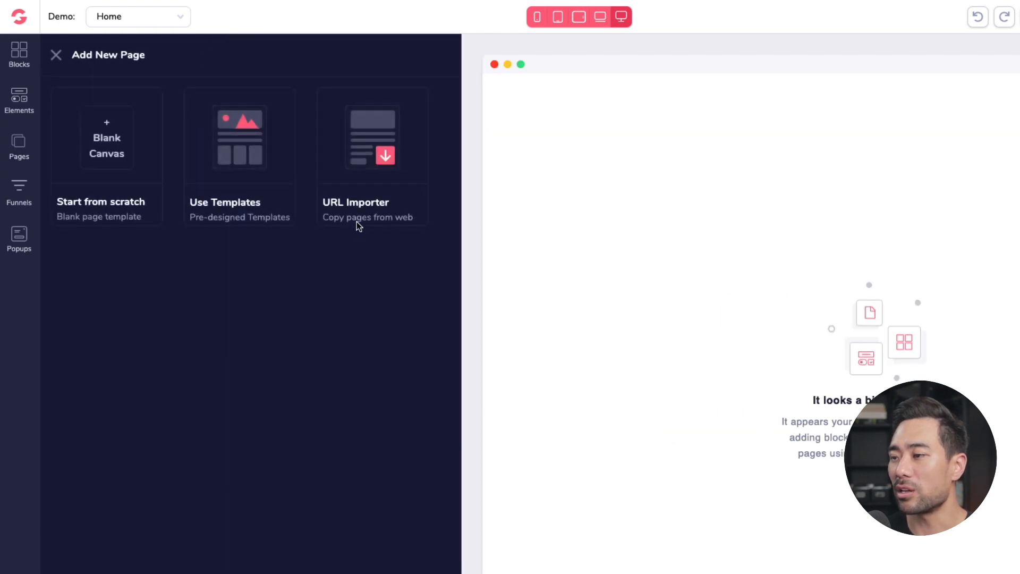
click(370, 174)
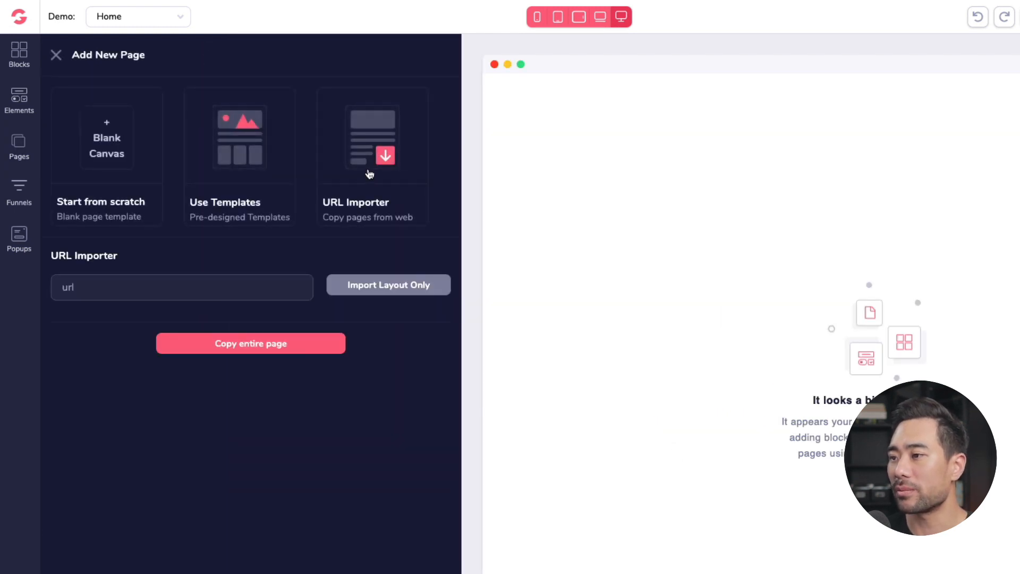
click(213, 288)
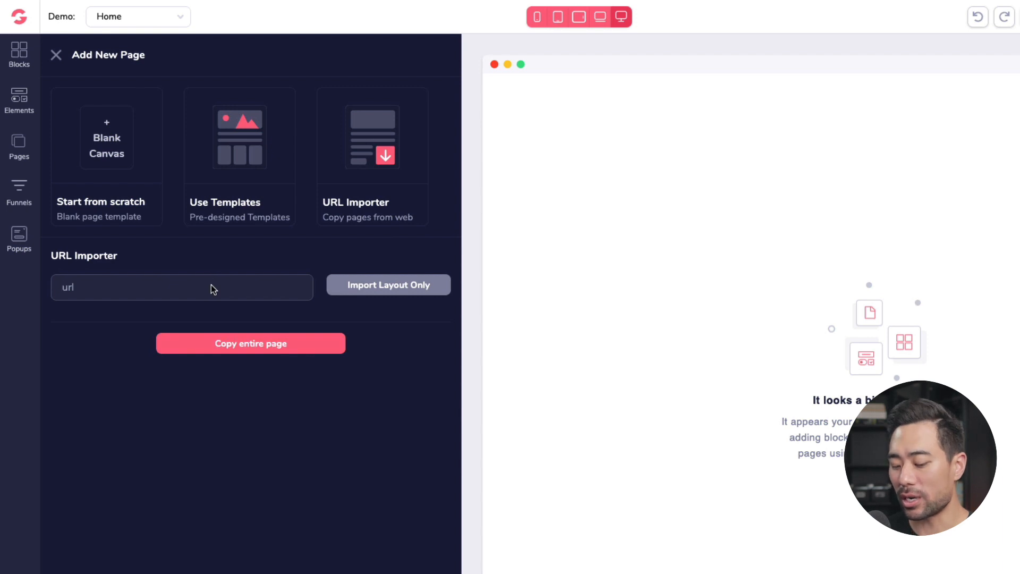
key(ctrl+v)
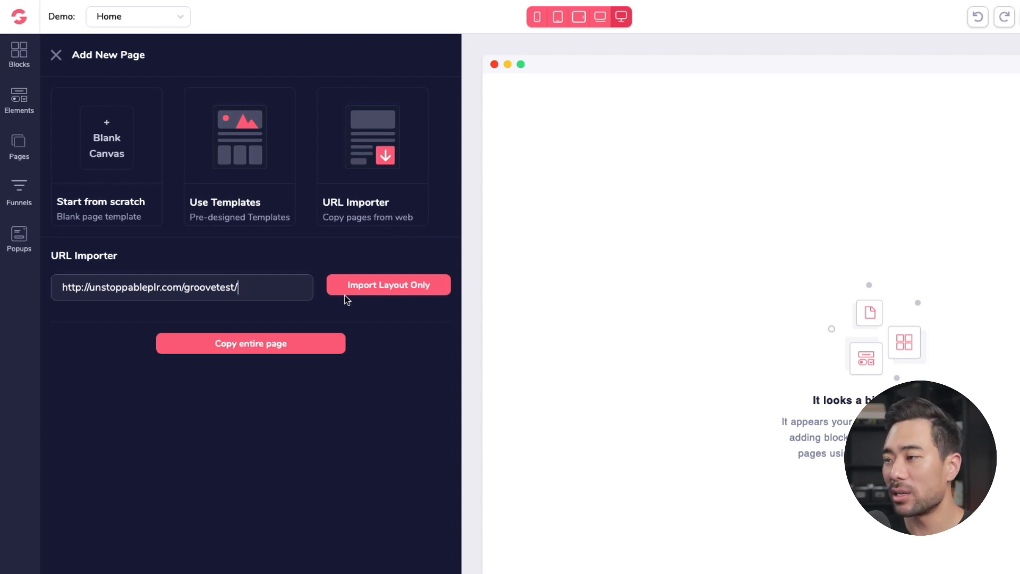
Step: Choose to copy the entire page and copy the gp-ownership-proof meta tag code
click(294, 353)
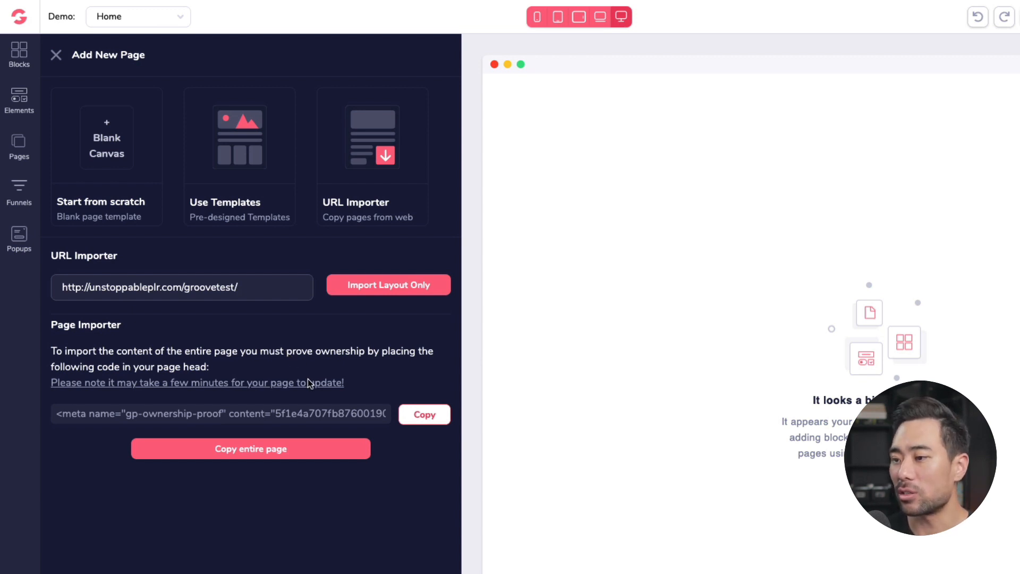
click(418, 419)
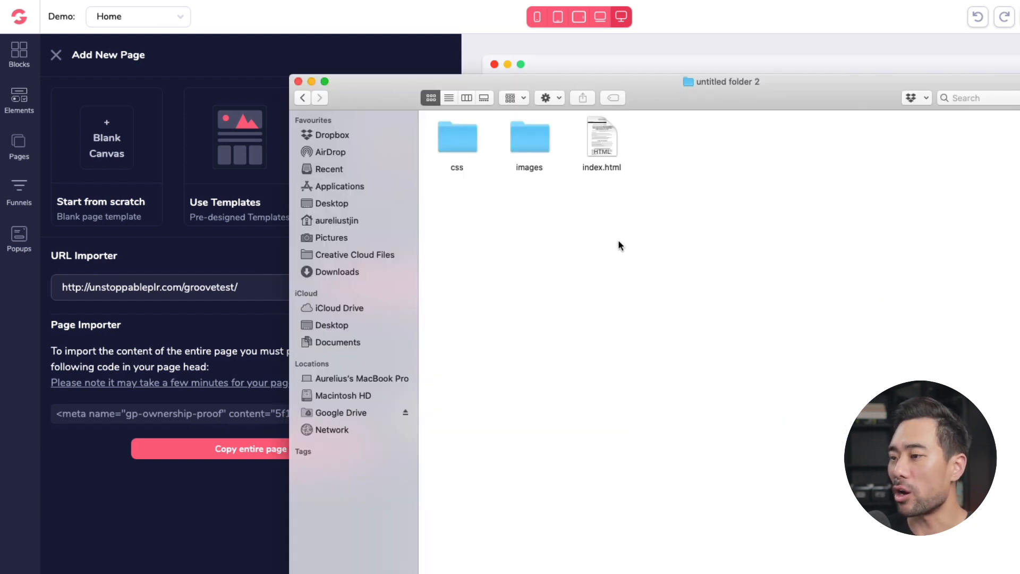
Step: Open the site's index.html file from its local folder in TextEdit
click(604, 153)
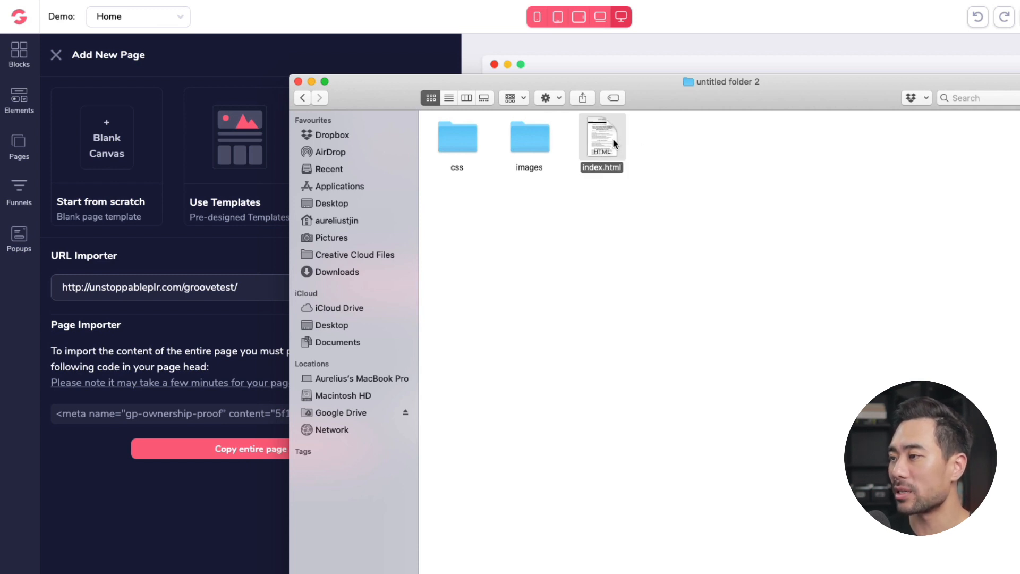
click(651, 164)
right_click(603, 141)
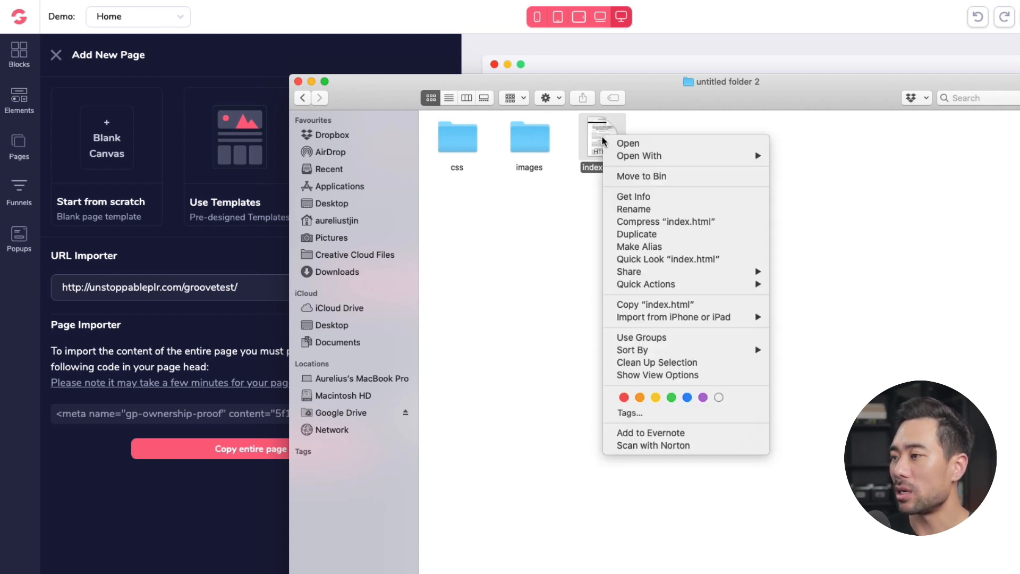
mouse_move(640, 160)
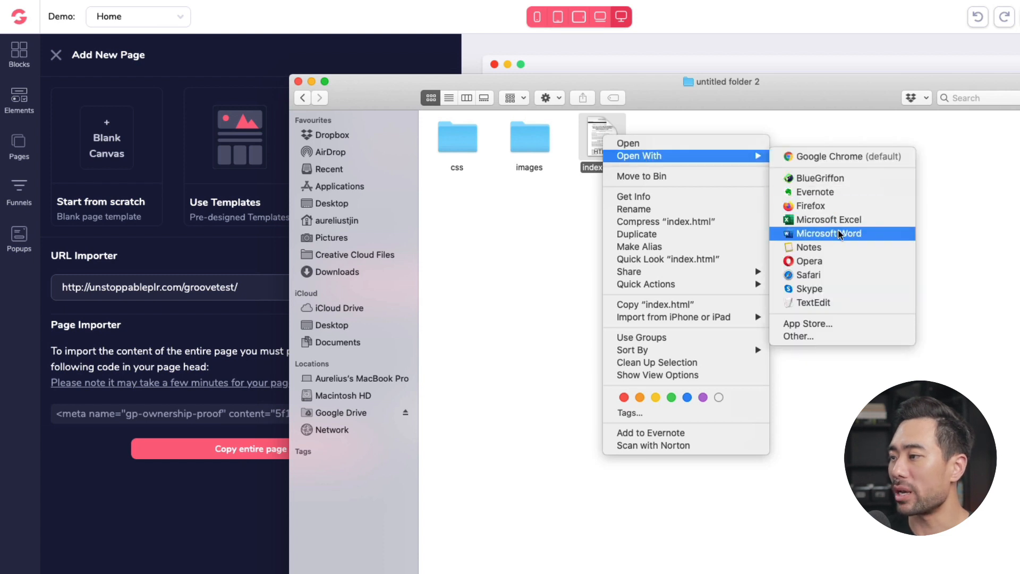
click(816, 306)
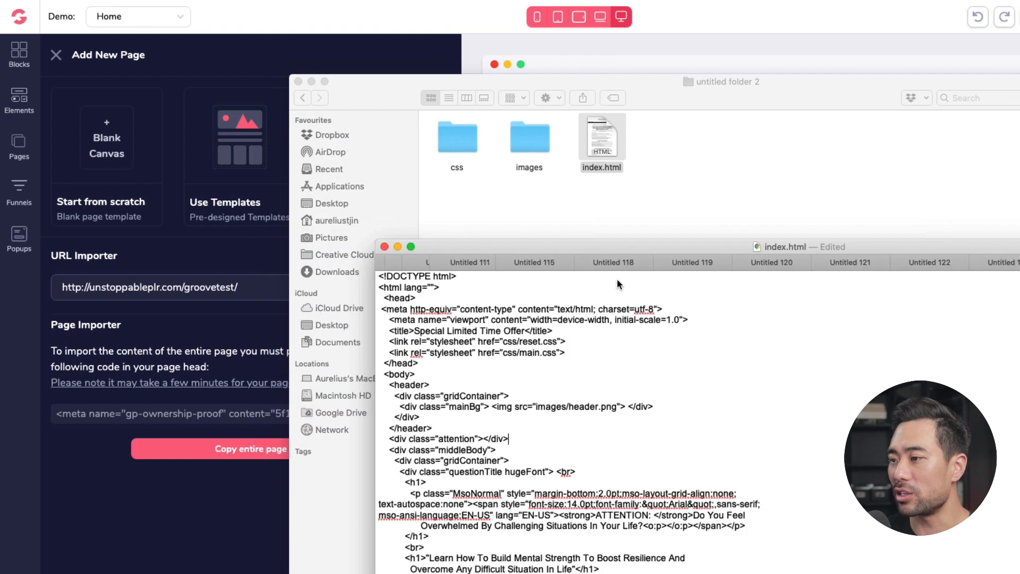
drag(628, 242, 486, 63)
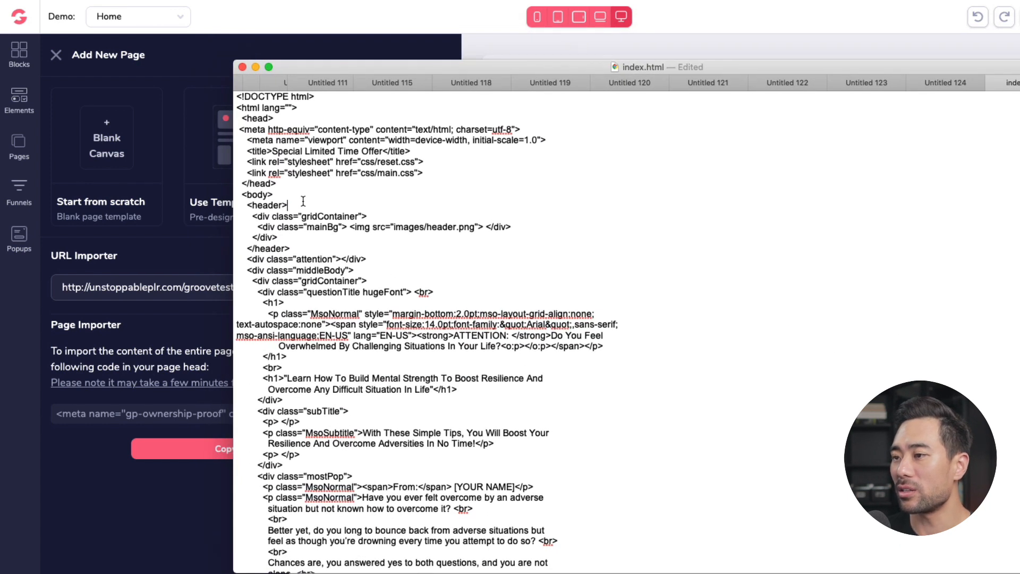
Step: Paste the gp-ownership-proof meta tag on a new line after the <header> tag in index.html
drag(303, 205, 234, 202)
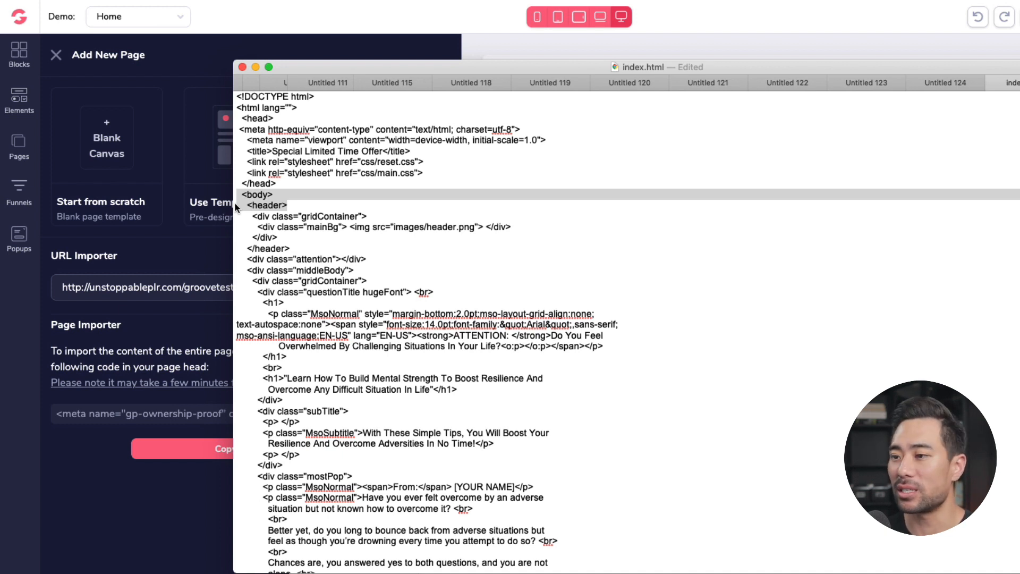
click(175, 375)
drag(223, 370, 139, 366)
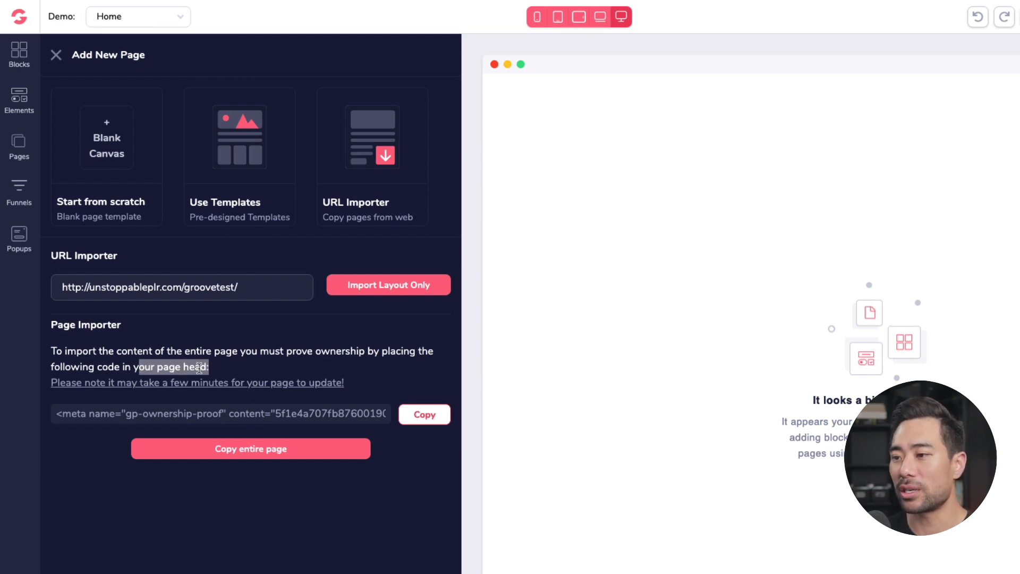
key(super+Tab)
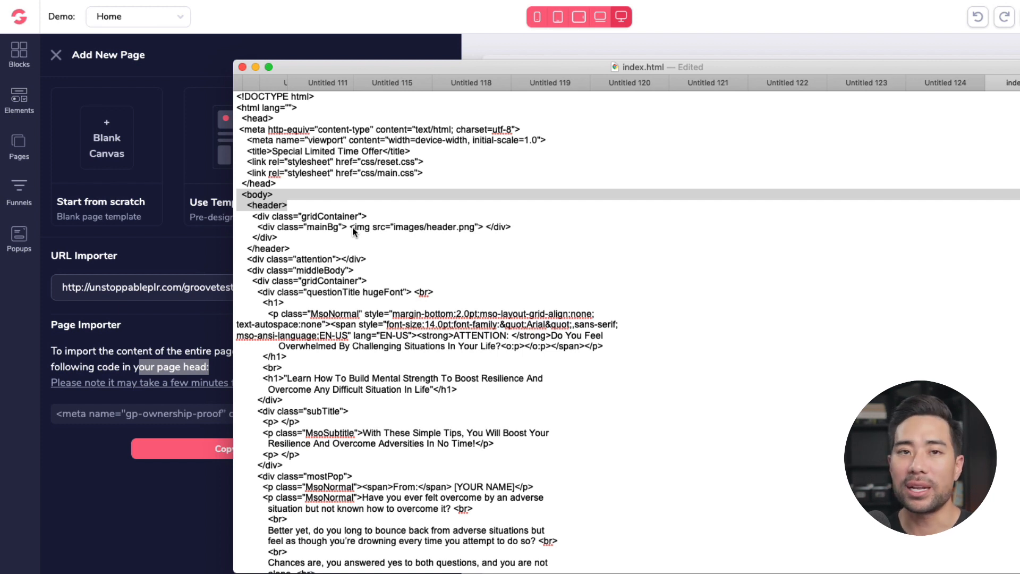
click(352, 227)
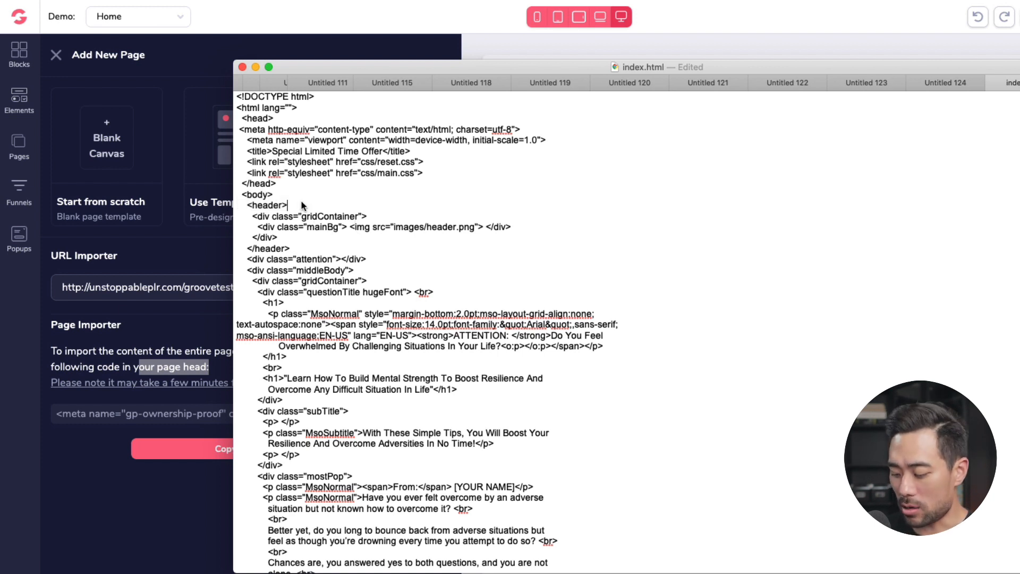
click(300, 205)
key(Return)
key(super+v)
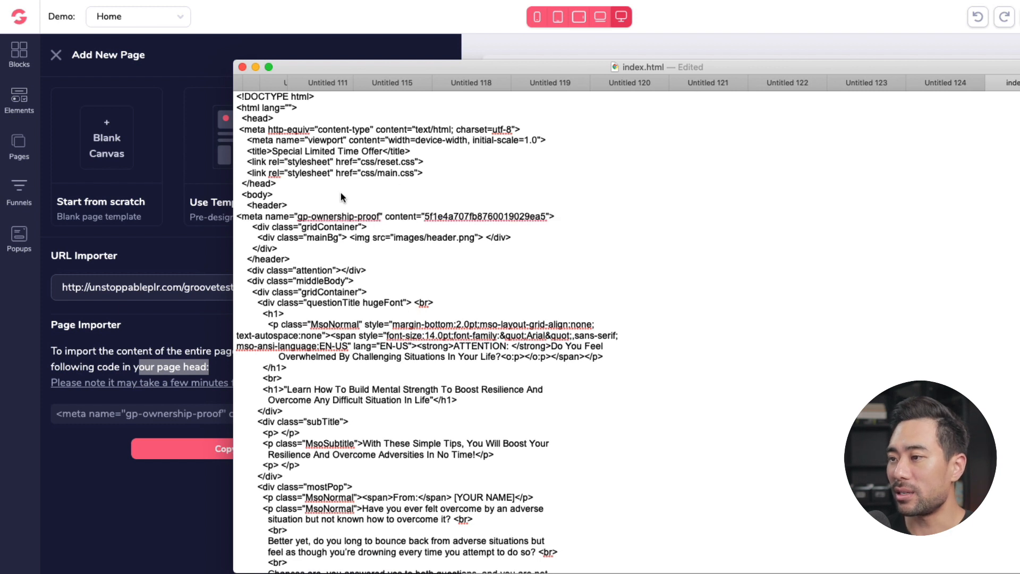
Step: Save the edited index.html file
drag(333, 219, 546, 218)
click(546, 218)
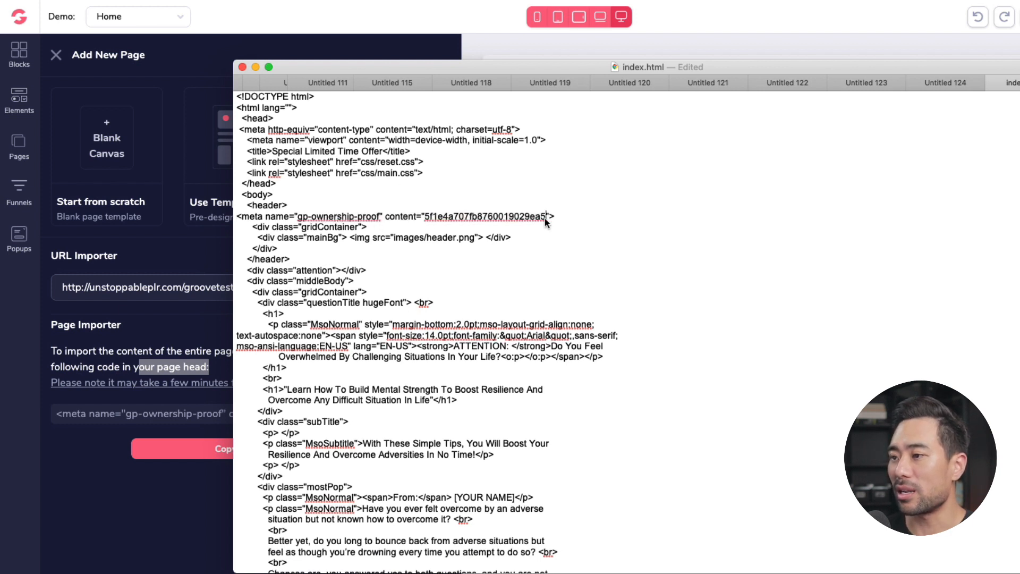
click(513, 219)
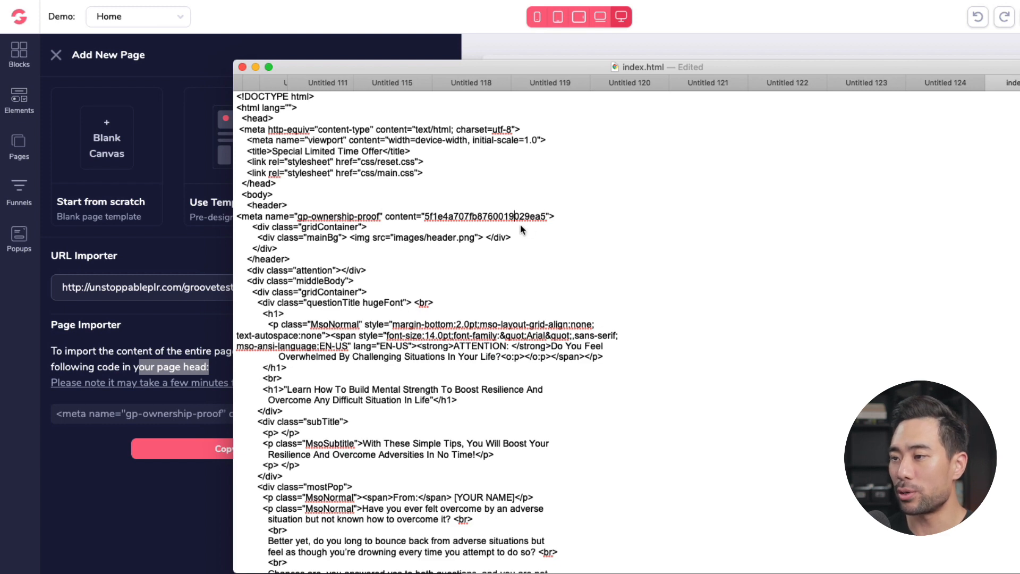
key(super+s)
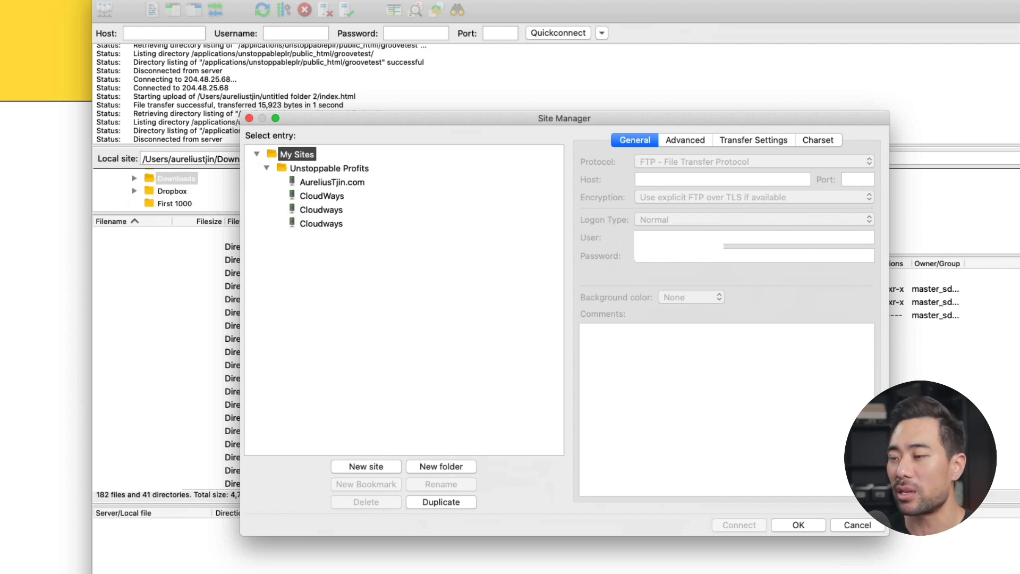
Step: Connect to the Cloudways site from the Site Manager and place the local site folder beside the remote groovetest directory
click(321, 209)
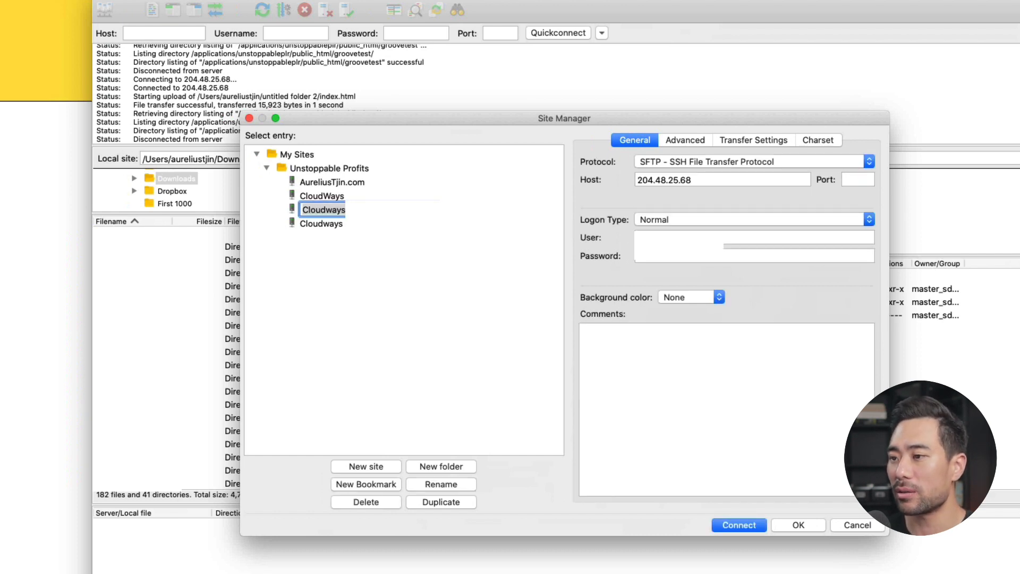
key(Return)
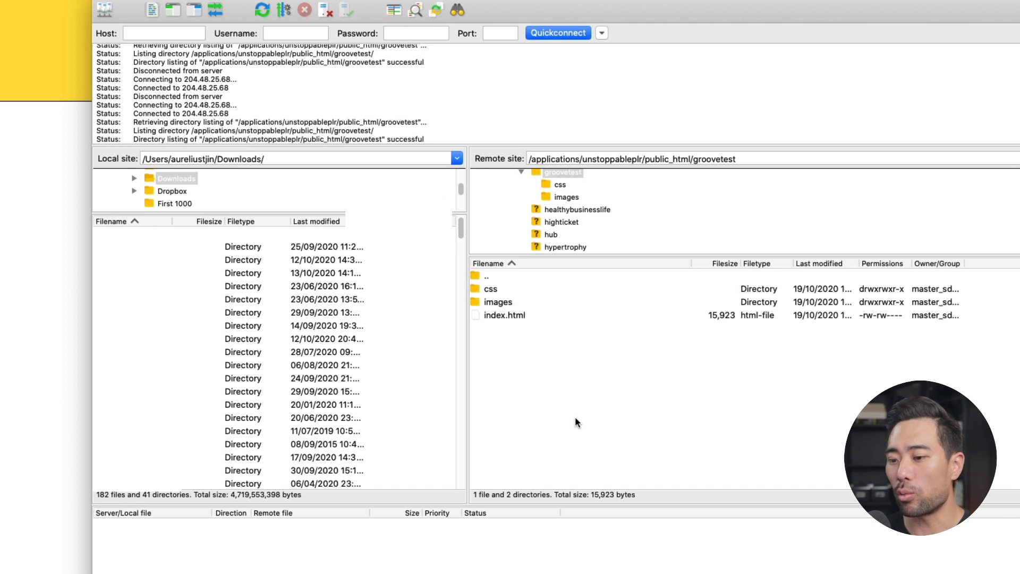
key(super+Tab)
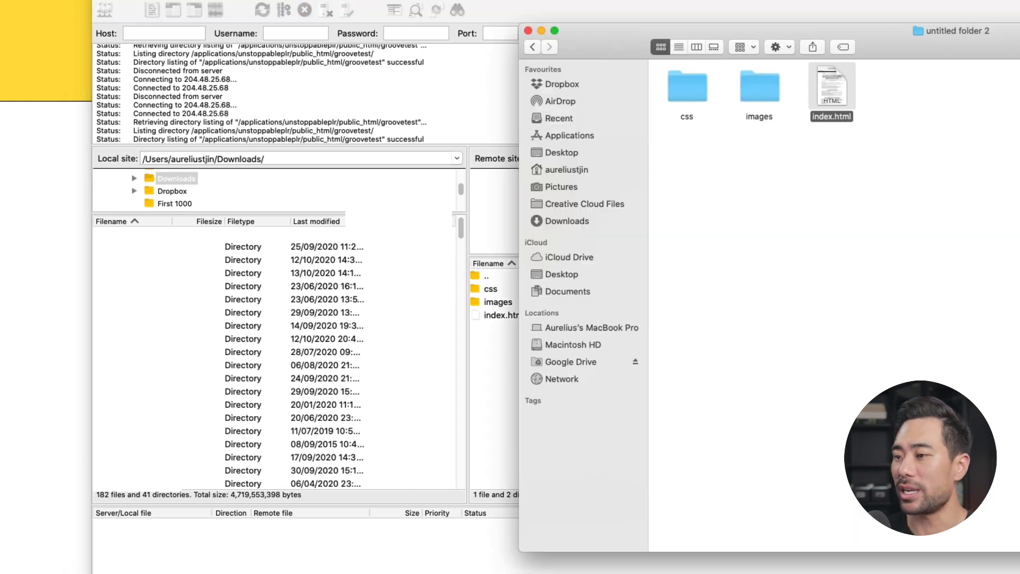
drag(924, 37, 1019, 92)
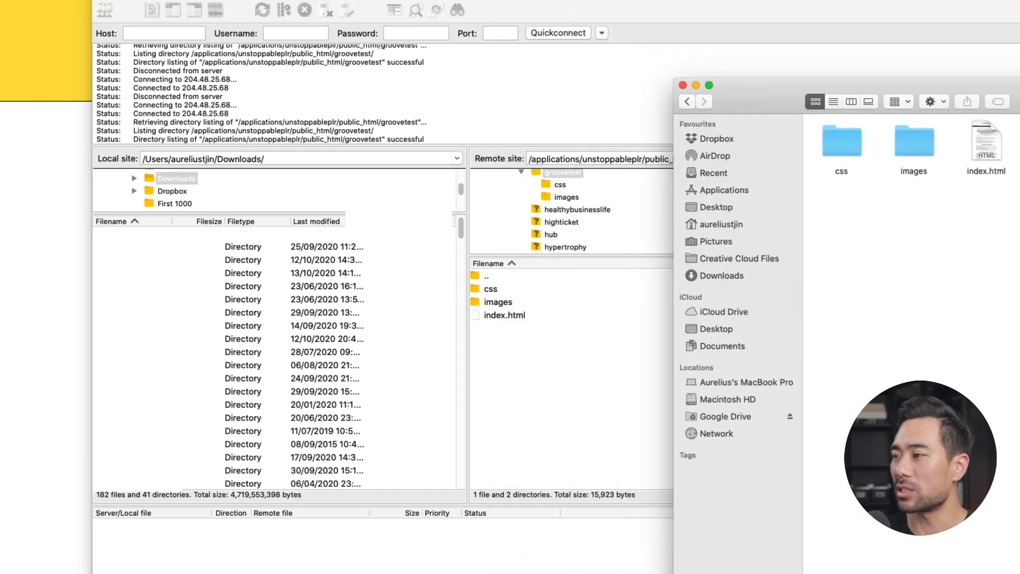
Step: Upload the edited index.html into the remote groovetest folder, overwriting the existing file
drag(985, 143, 537, 384)
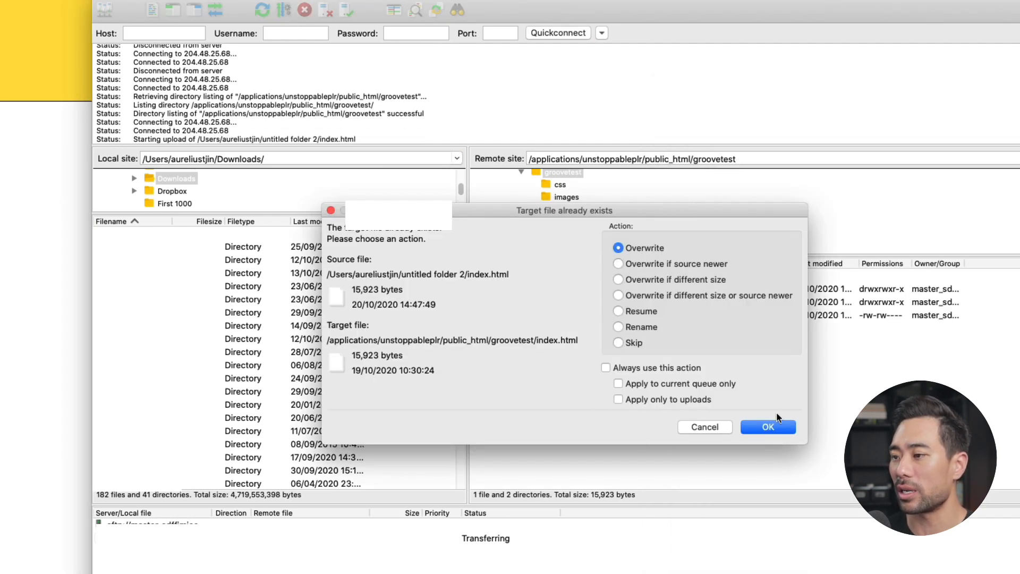
click(767, 426)
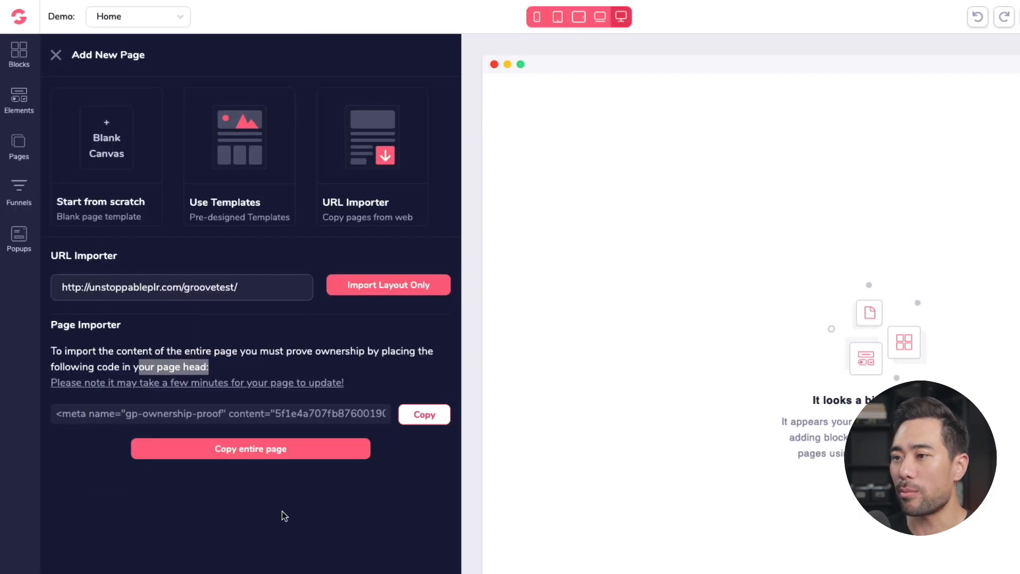
Step: Import the entire sales page into the site with the Page Importer
click(241, 499)
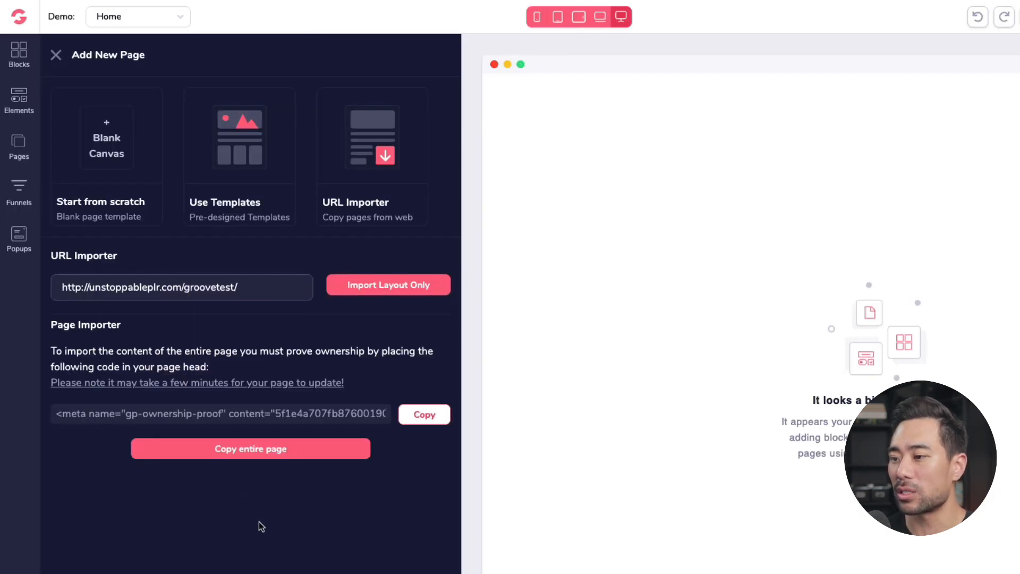
click(246, 451)
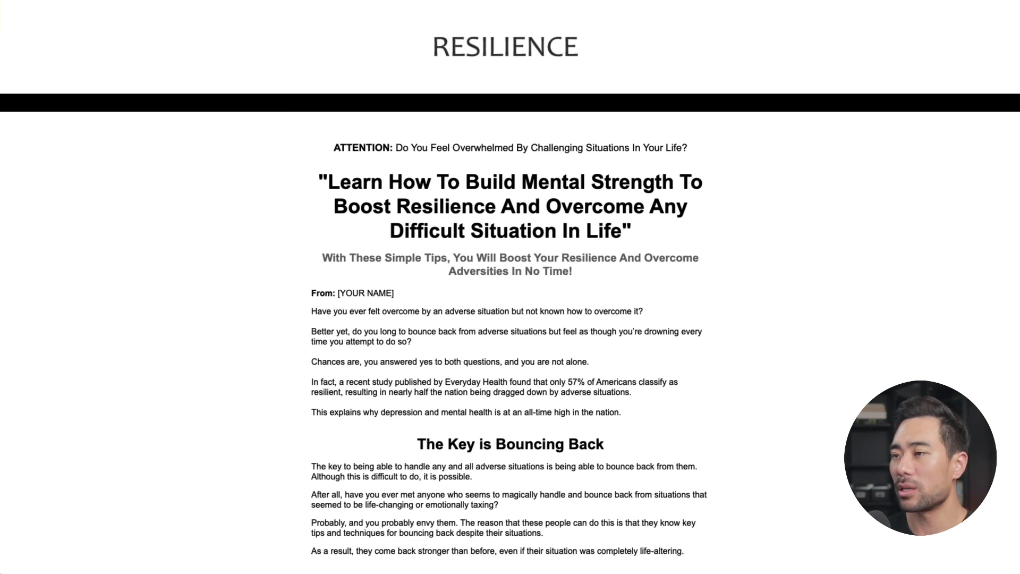
Step: Scroll through the imported page to review its sections and content
scroll(510, 329, down, 1)
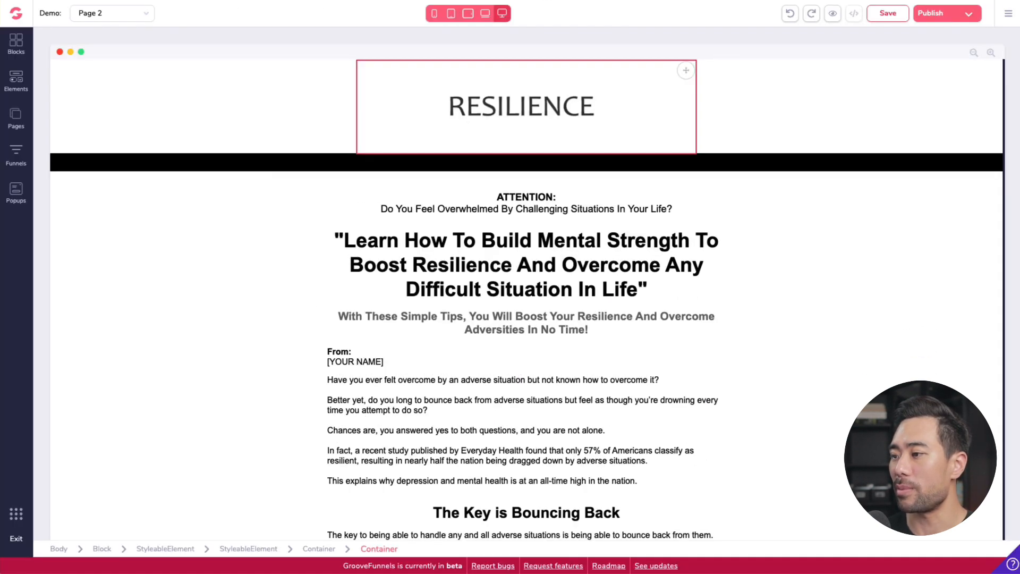
scroll(665, 355, down, 10)
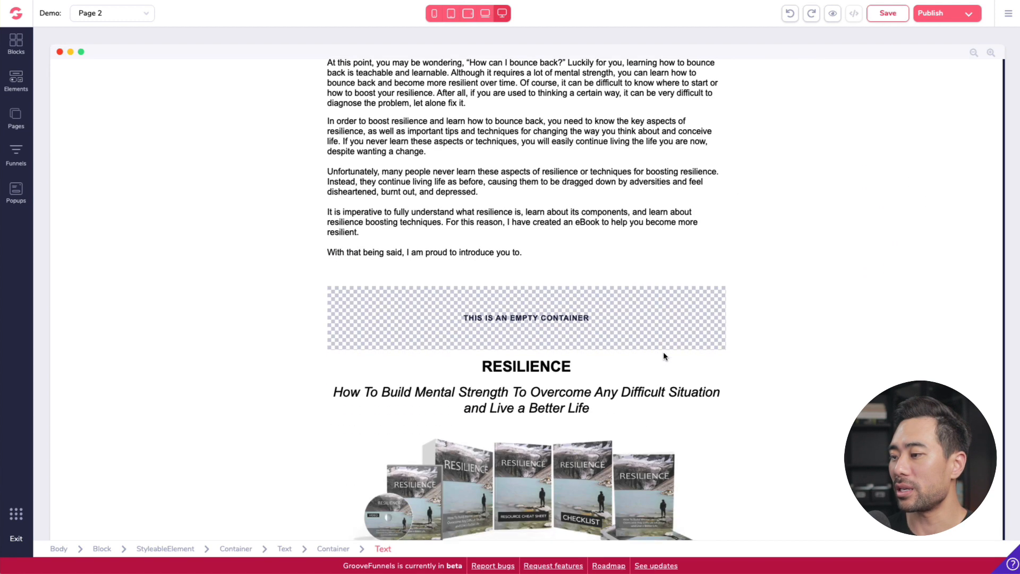
scroll(665, 355, down, 12)
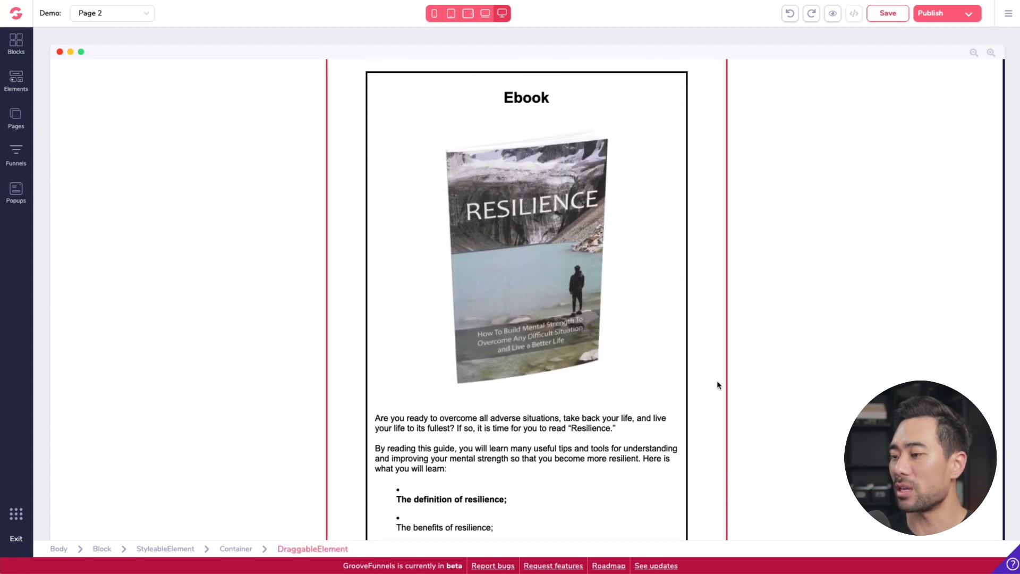
scroll(718, 385, down, 5)
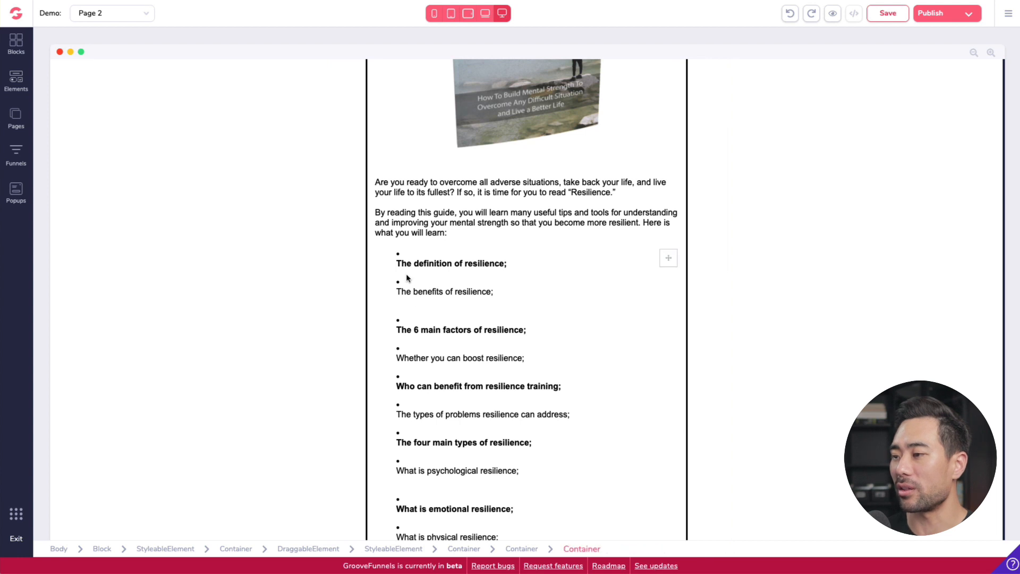
click(419, 267)
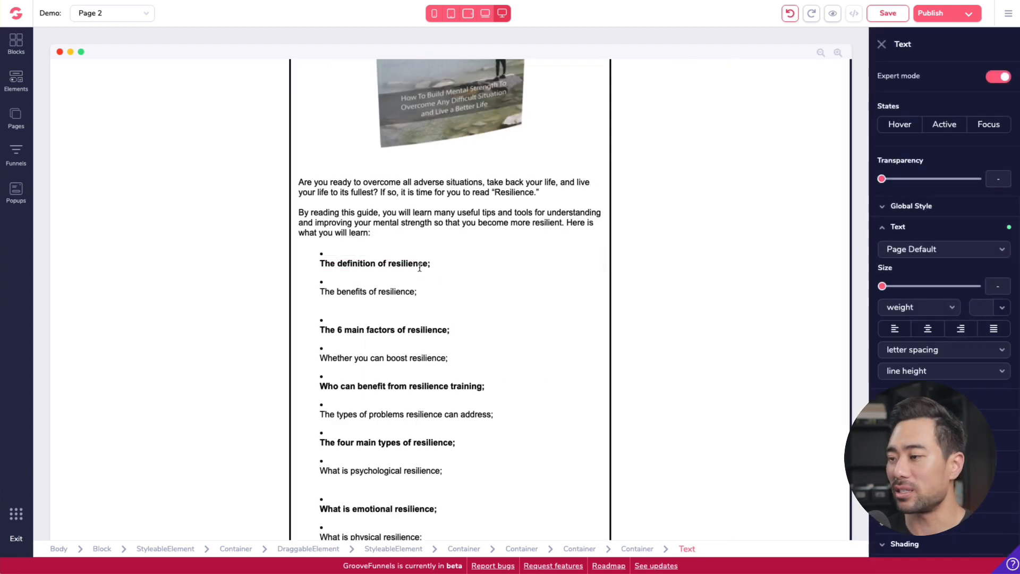
scroll(420, 270, down, 20)
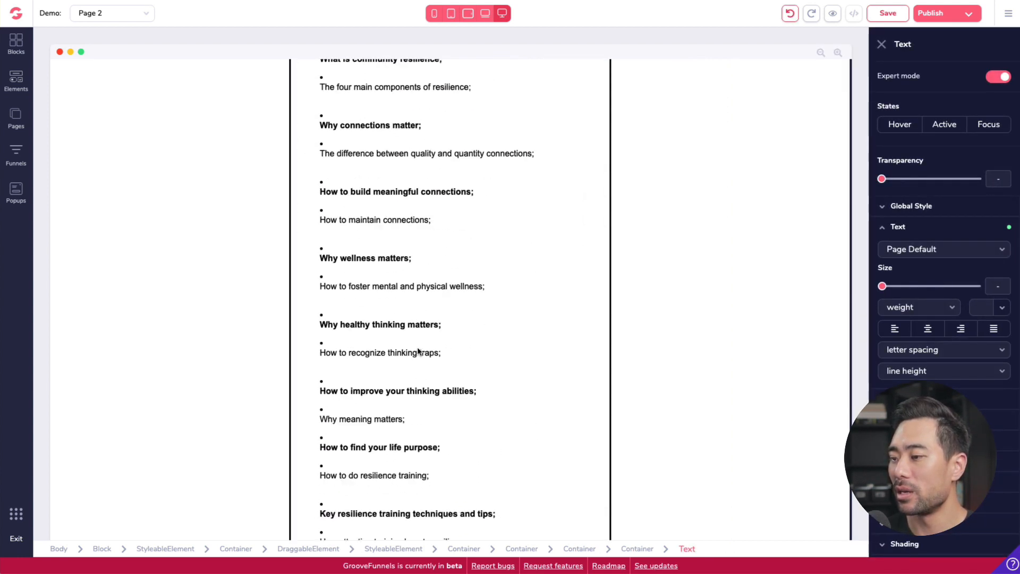
scroll(417, 351, down, 15)
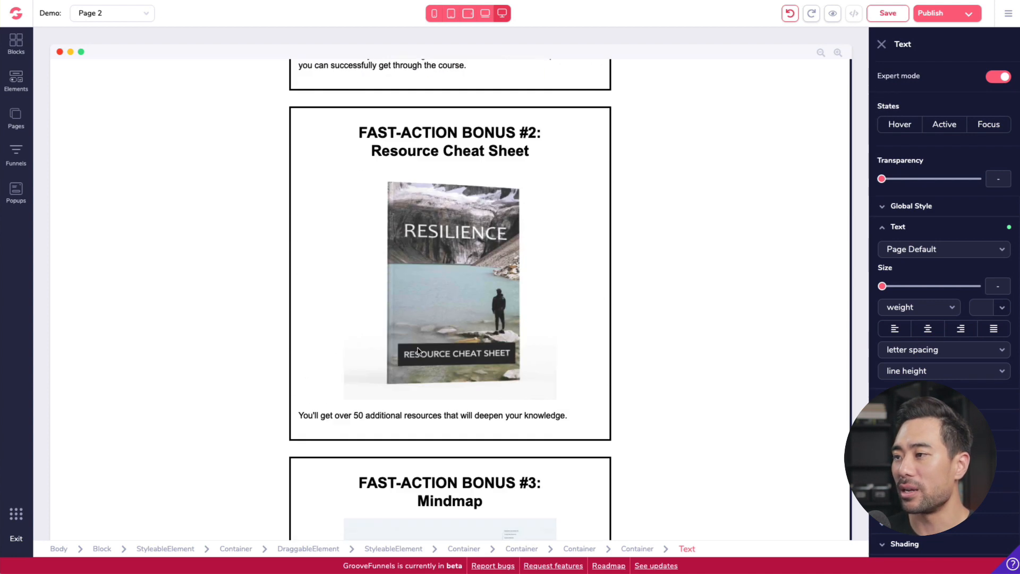
scroll(418, 350, down, 15)
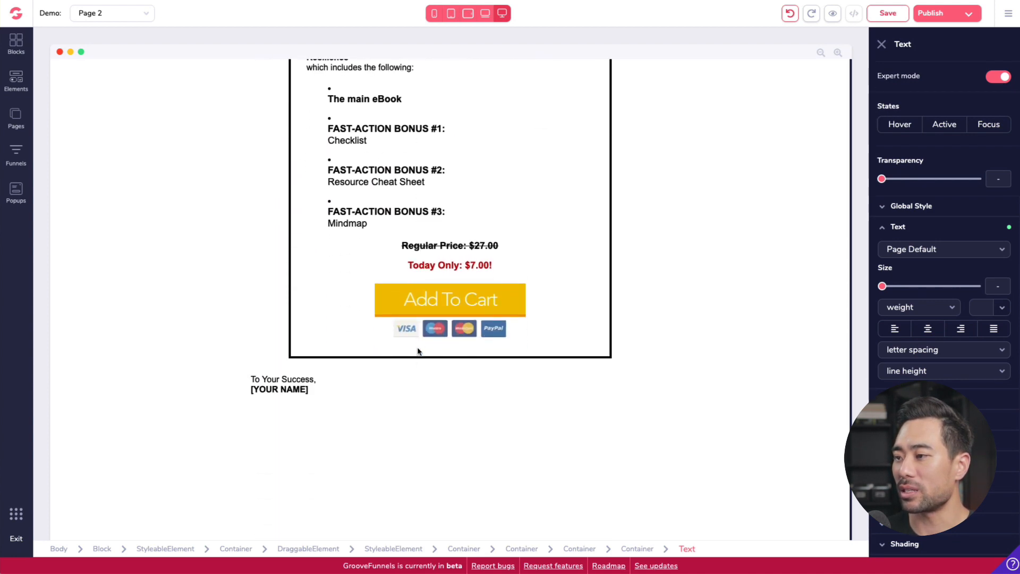
scroll(417, 351, up, 20)
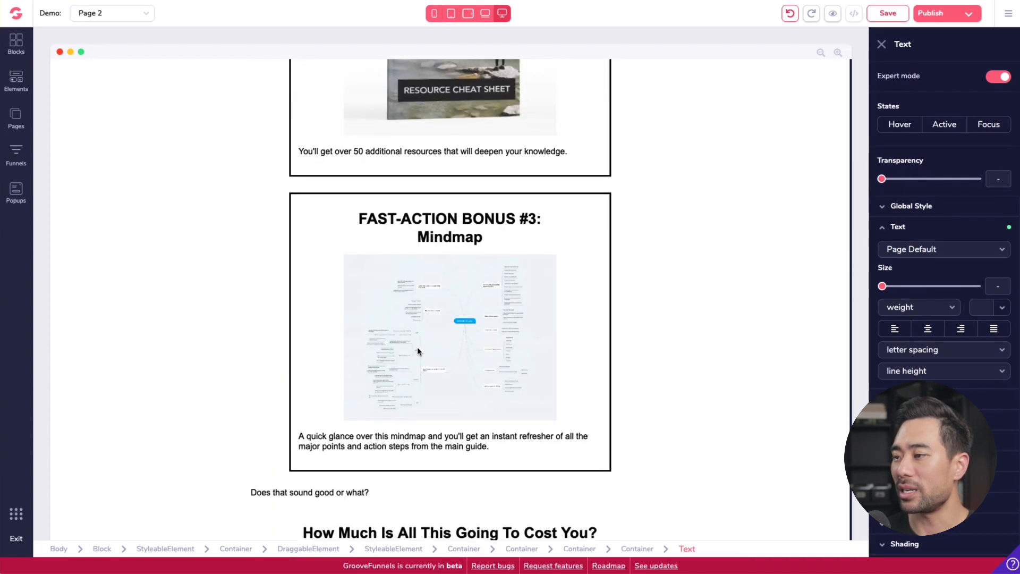
scroll(418, 348, up, 2)
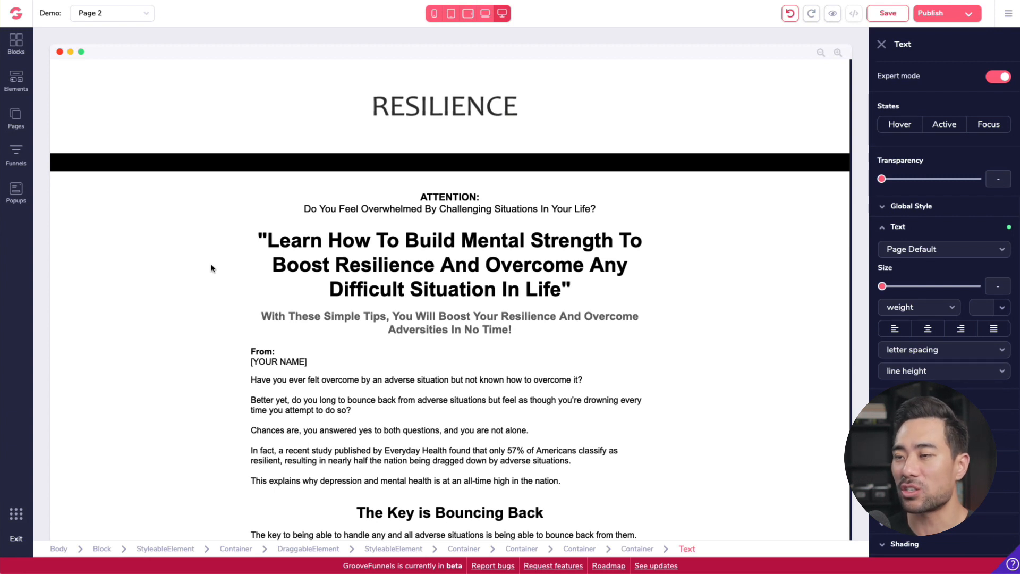
Step: Add an alert bar block above the page header and change its text to SPECIAL OFFER
click(21, 49)
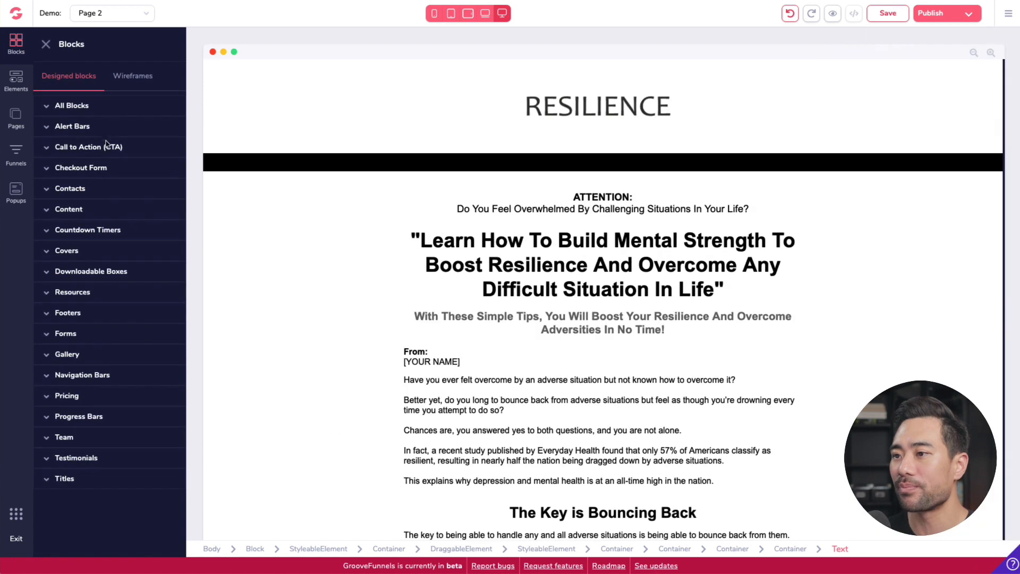
click(49, 128)
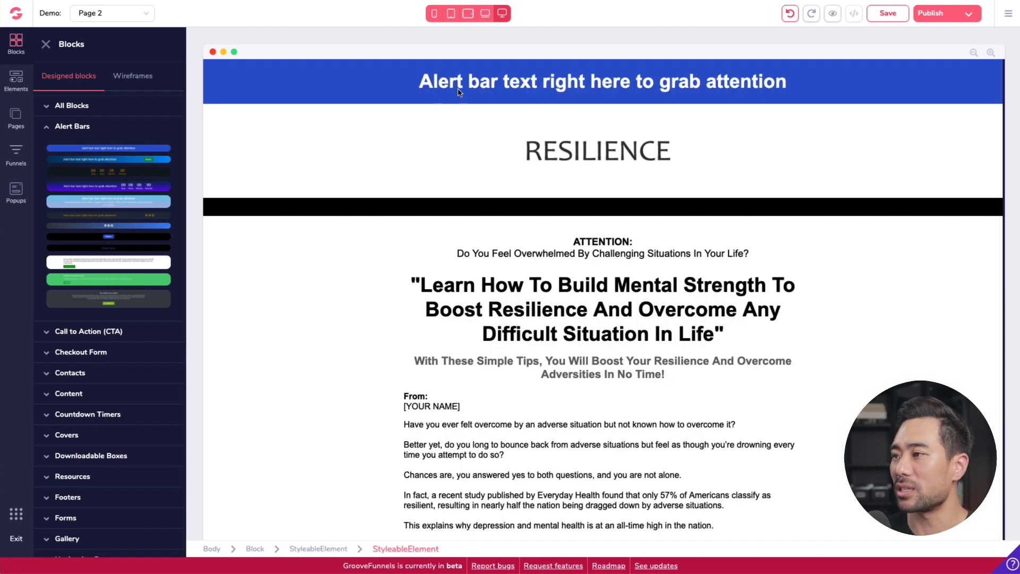
double_click(458, 92)
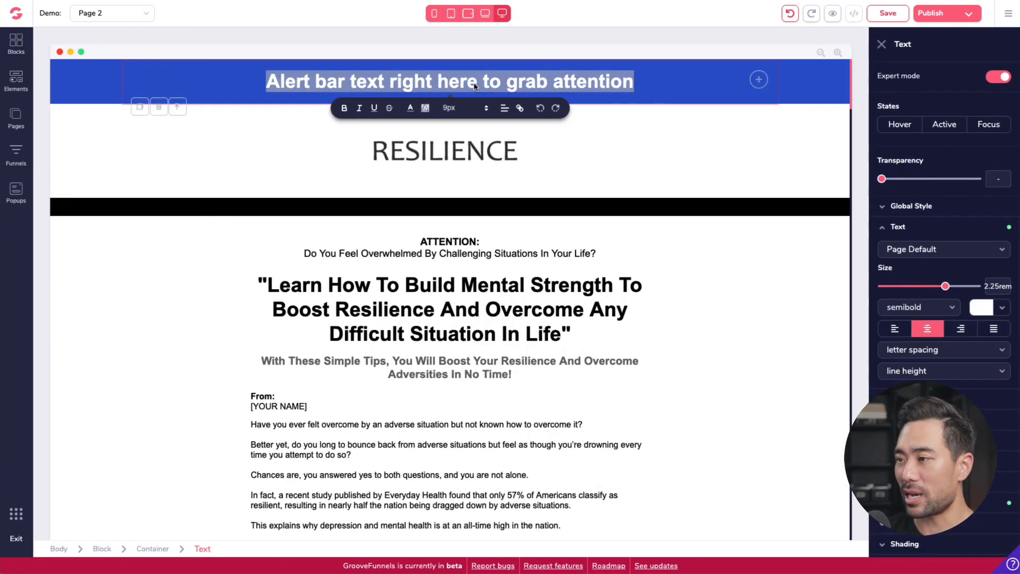
text(SPECIAL O)
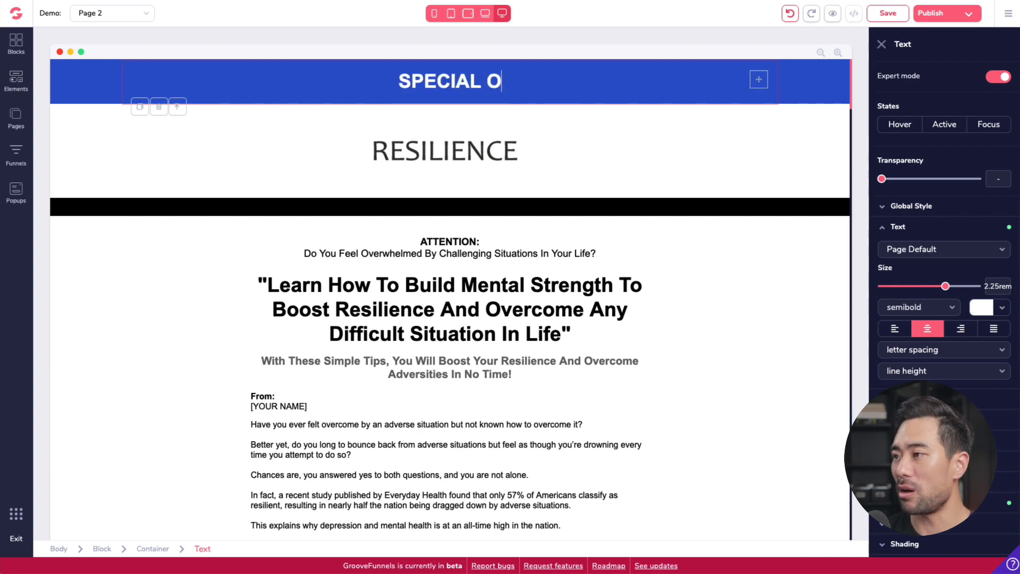
text(FFER)
click(579, 290)
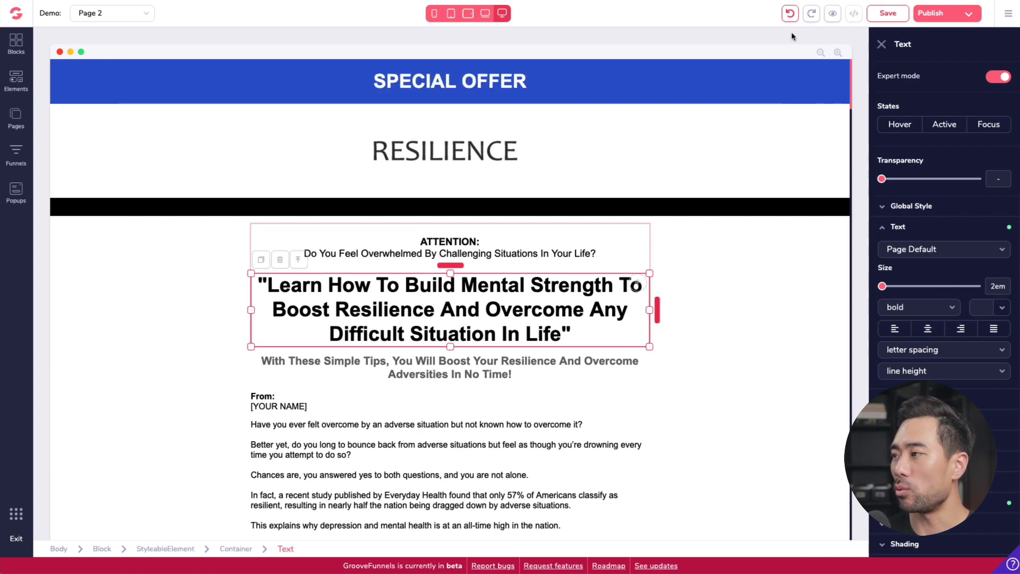
Step: Undo the last three changes to the alert bar
click(790, 14)
click(790, 14)
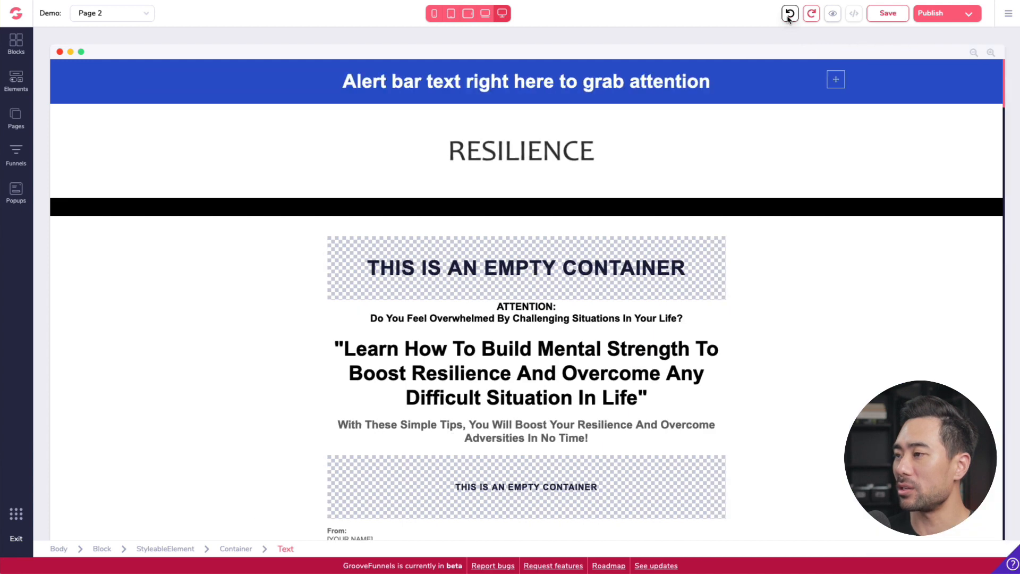
click(790, 13)
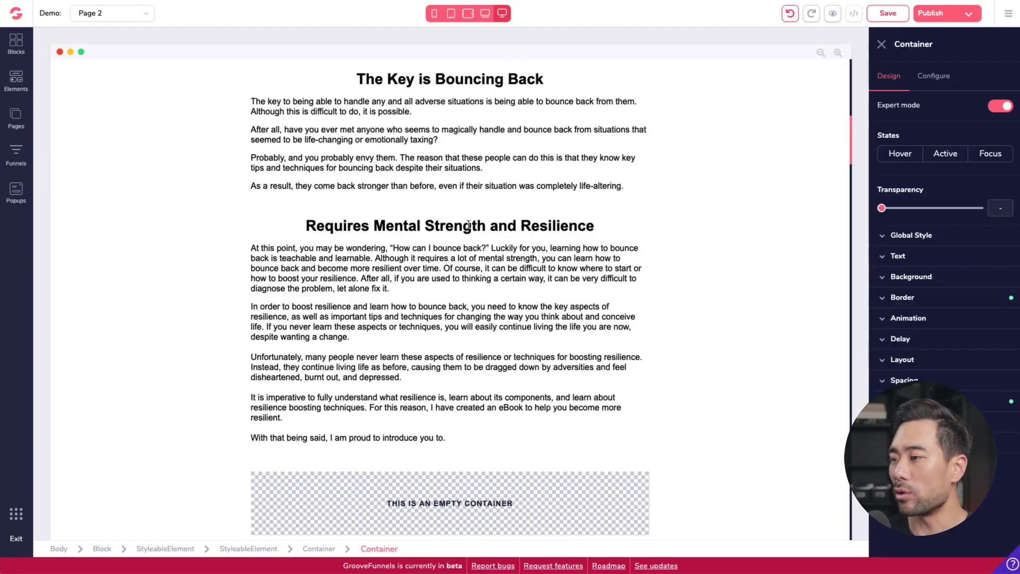
Step: Set the font size of the "Requires Mental Strength and Resilience" heading to 4.5rem
double_click(467, 226)
click(472, 233)
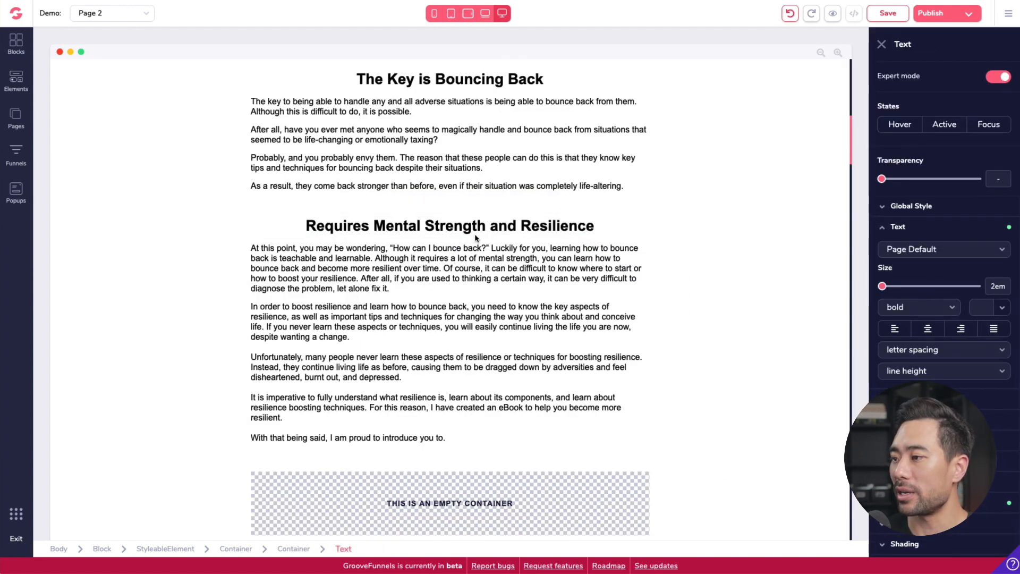
triple_click(488, 224)
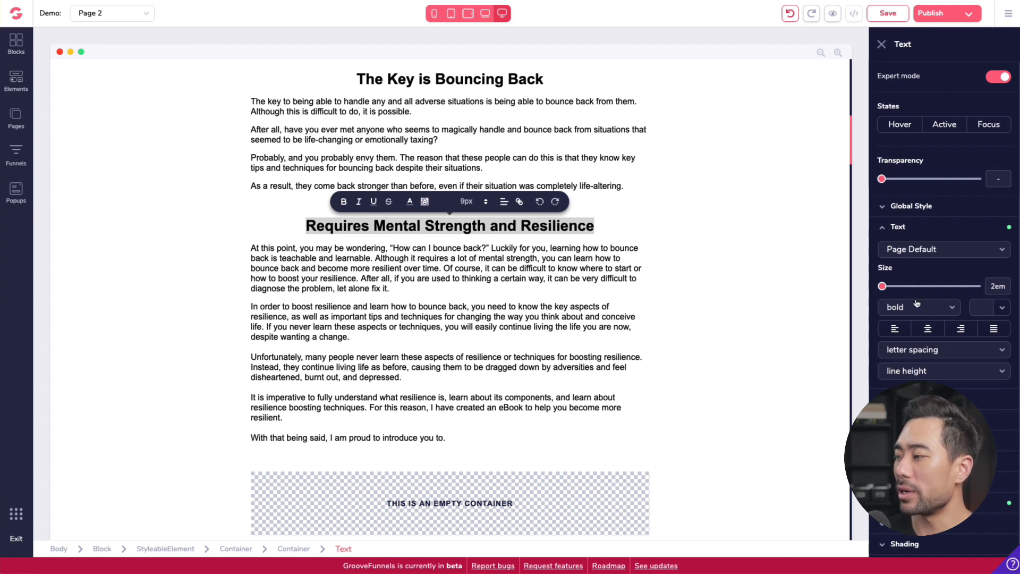
drag(882, 286, 976, 286)
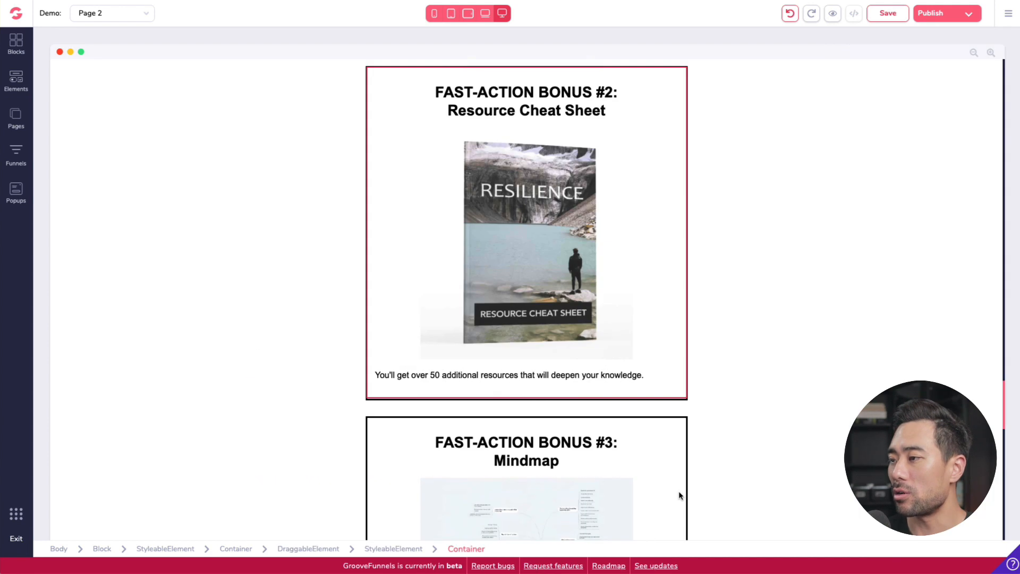
Step: Select the Add To Cart button image and open its configuration settings
scroll(679, 495, down, 4)
scroll(679, 494, down, 15)
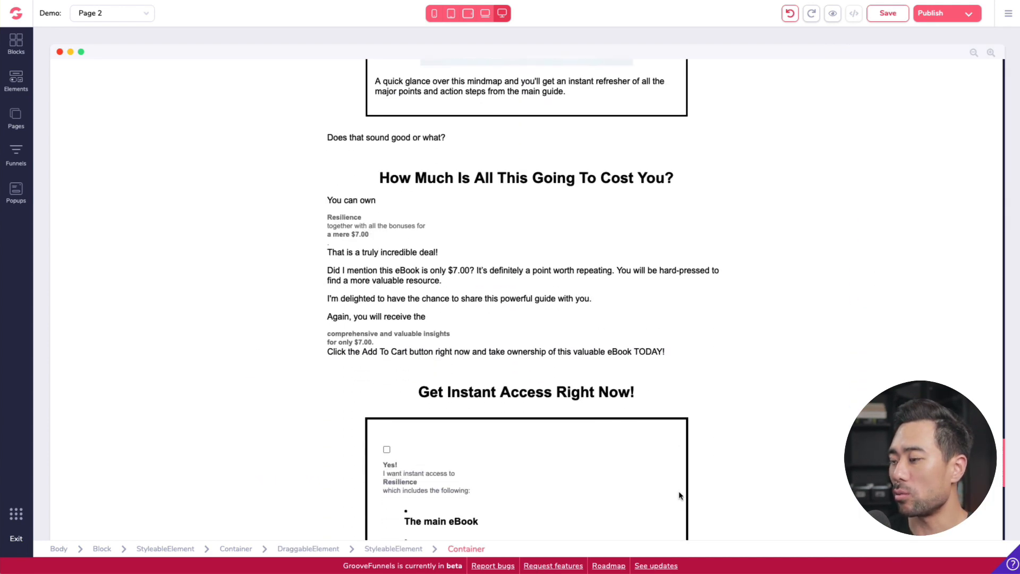
click(548, 302)
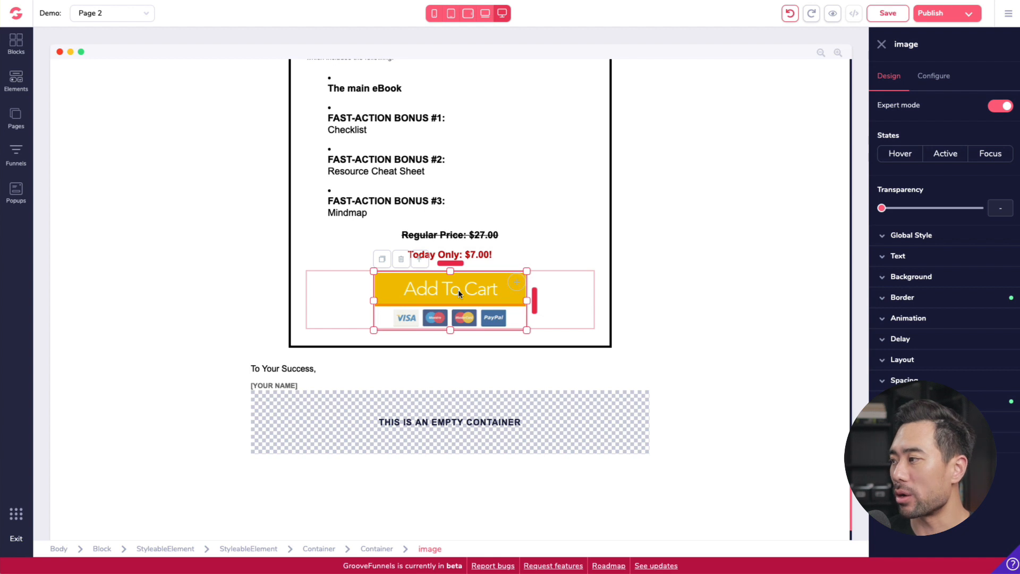
click(939, 80)
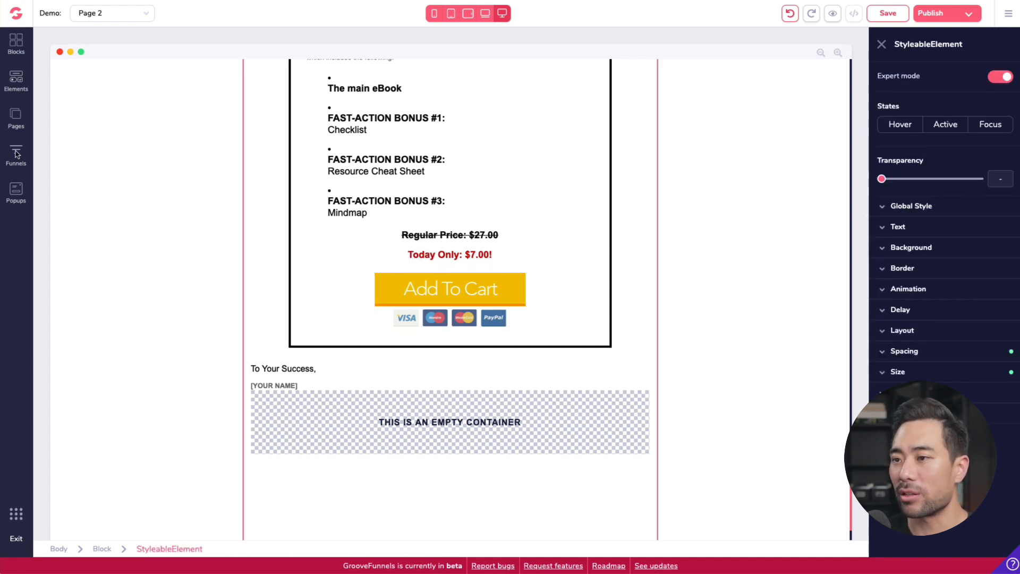
Step: Create a new blank funnel and start adding a page to it
click(15, 154)
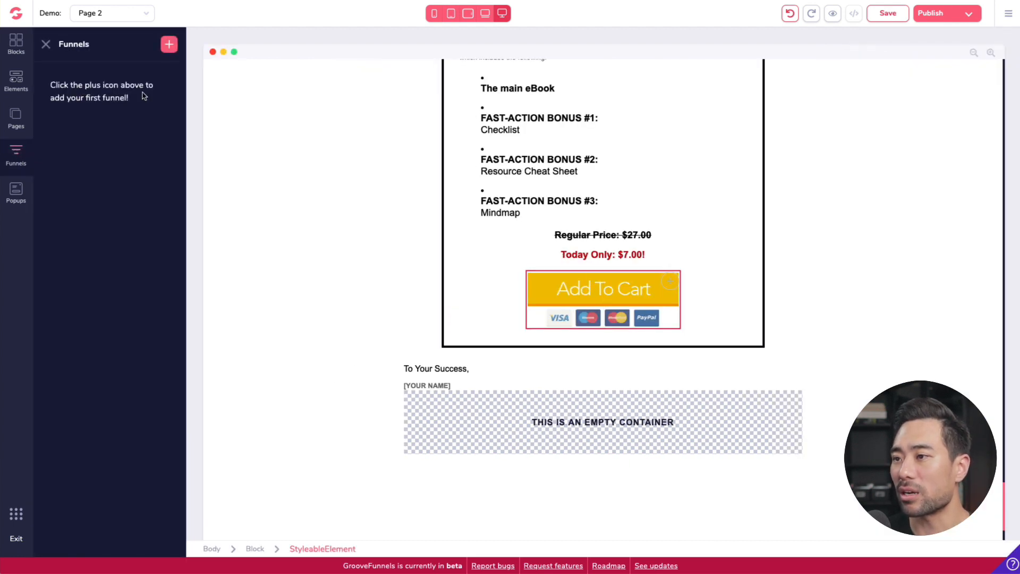
click(169, 45)
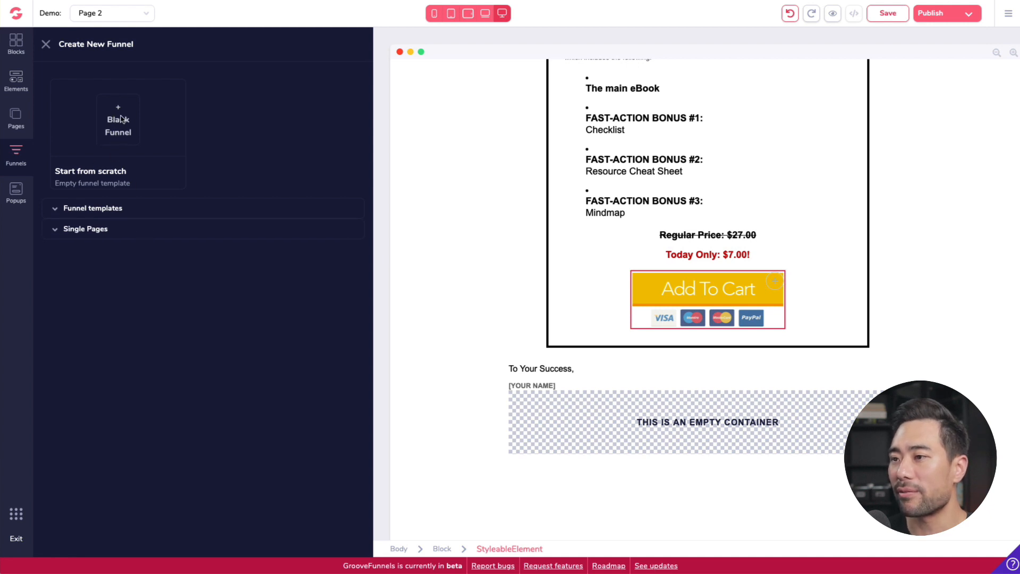
click(121, 119)
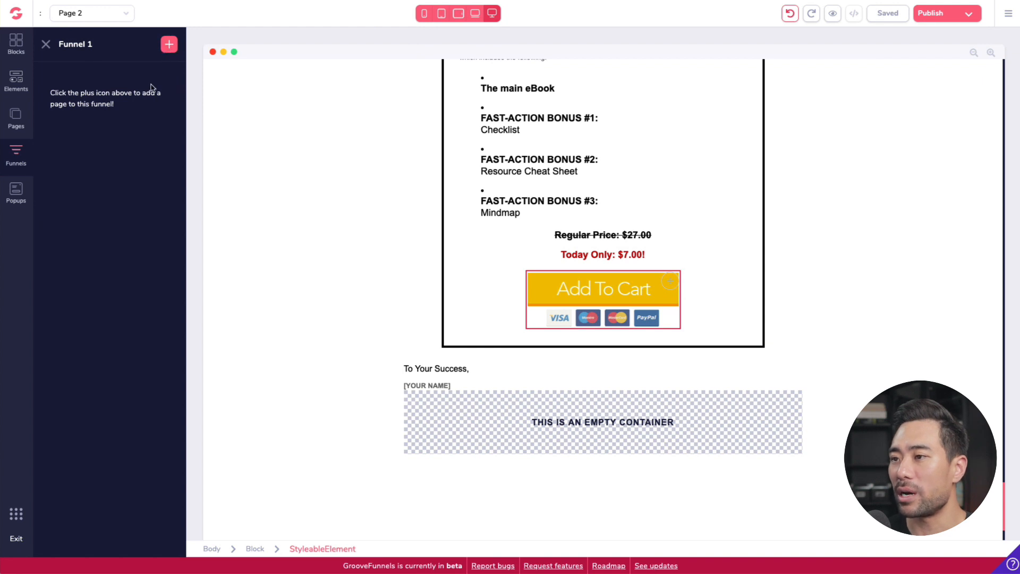
click(168, 46)
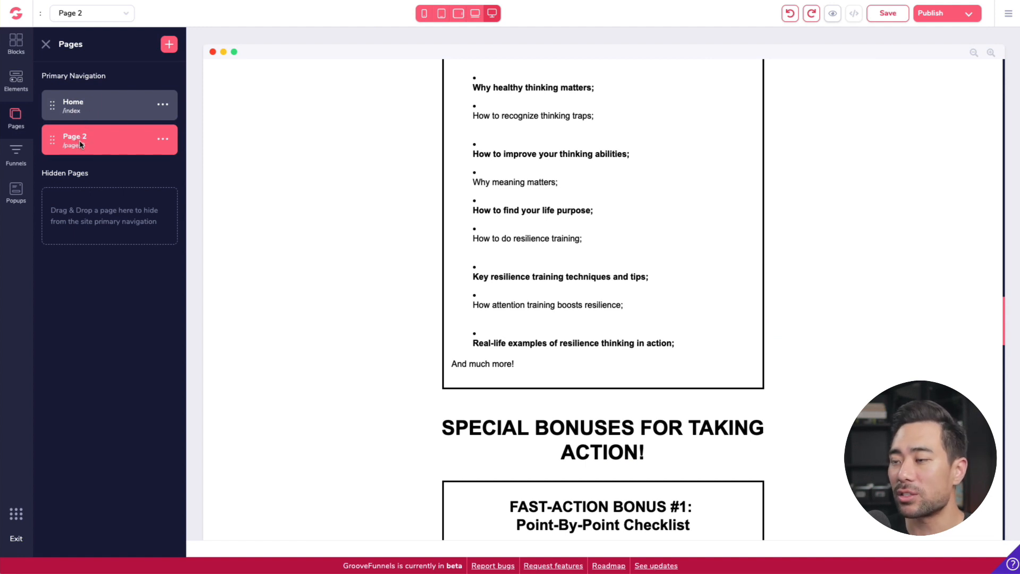
Step: Rename Page 2 as resilience
click(162, 139)
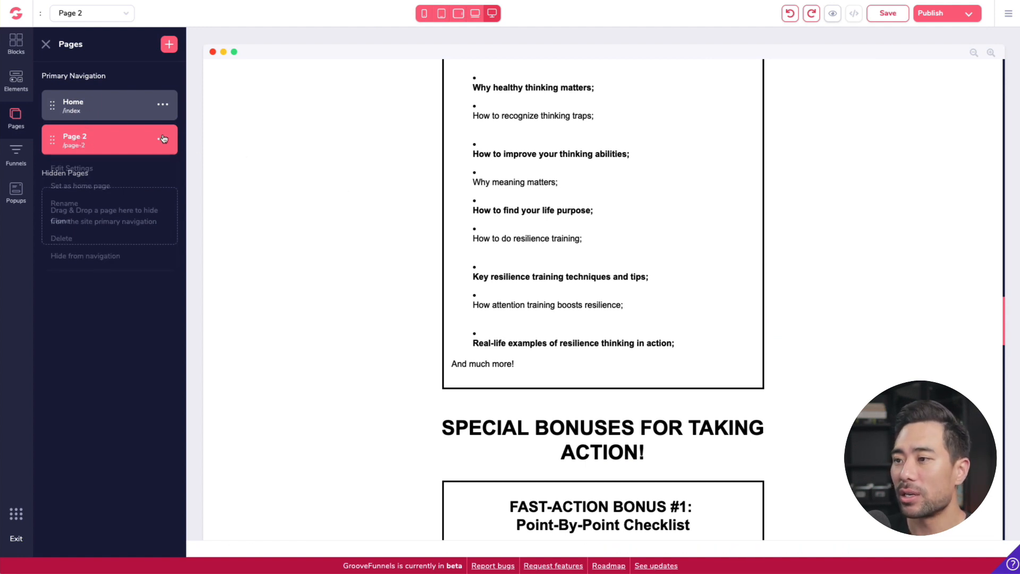
click(64, 203)
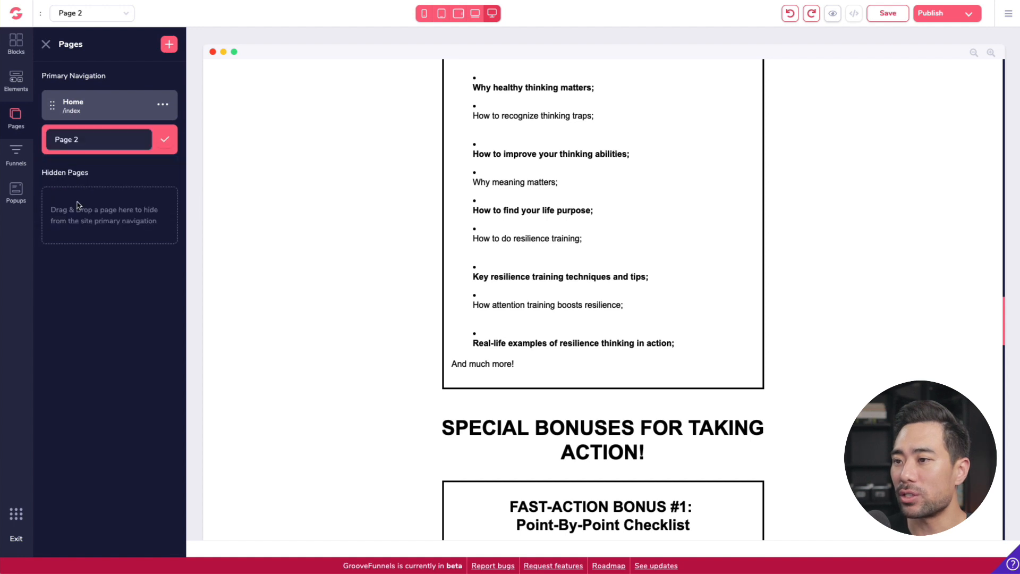
double_click(98, 141)
key(ctrl+a)
text(re)
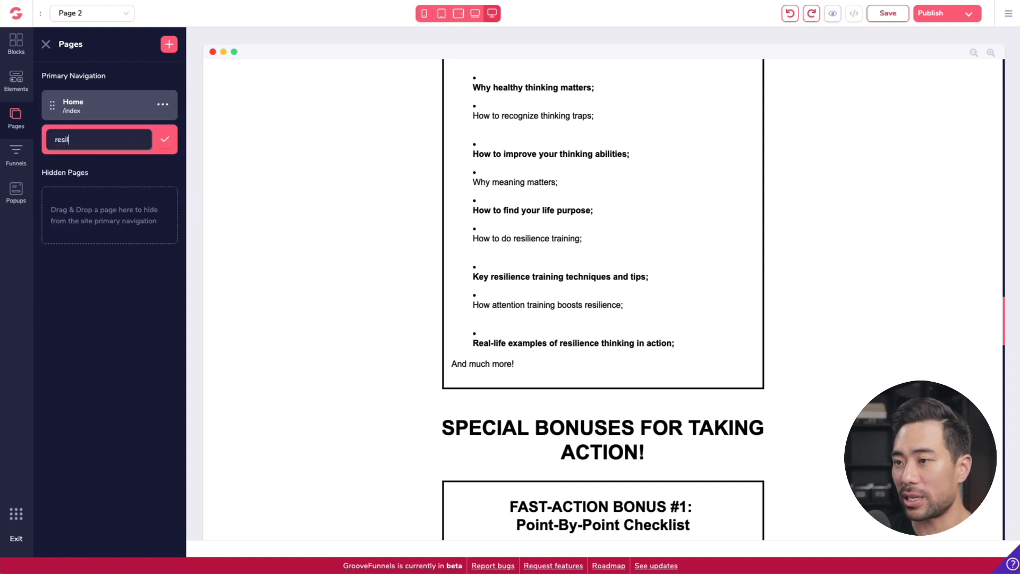
click(164, 141)
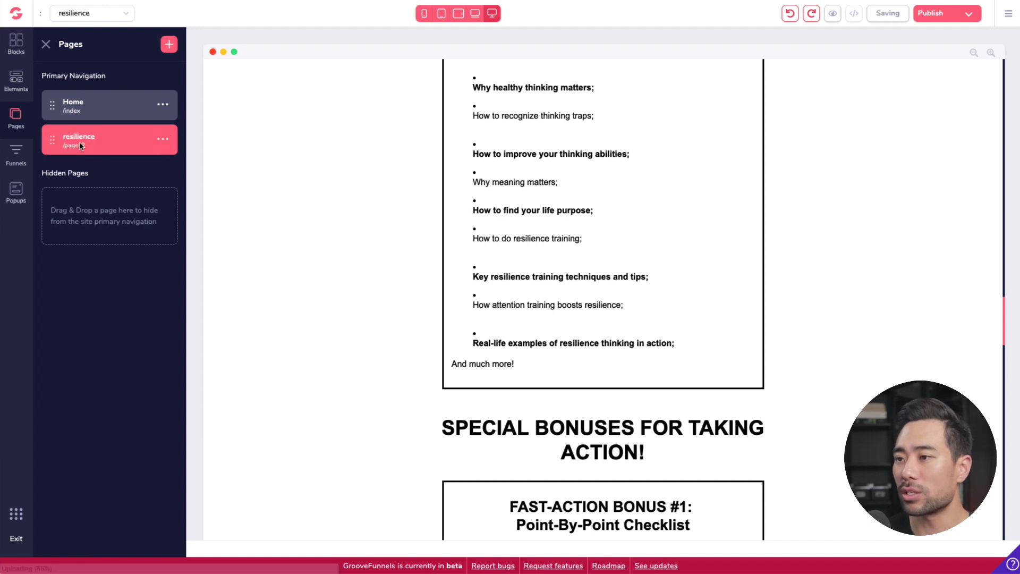
Step: Open the resilience page's settings and change its page URL to resilience
click(168, 141)
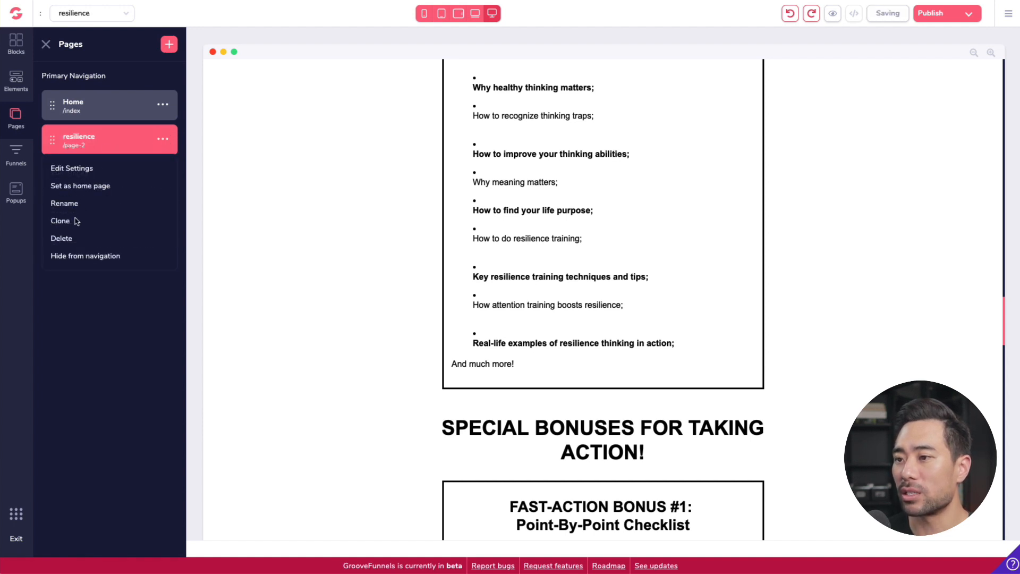
click(76, 172)
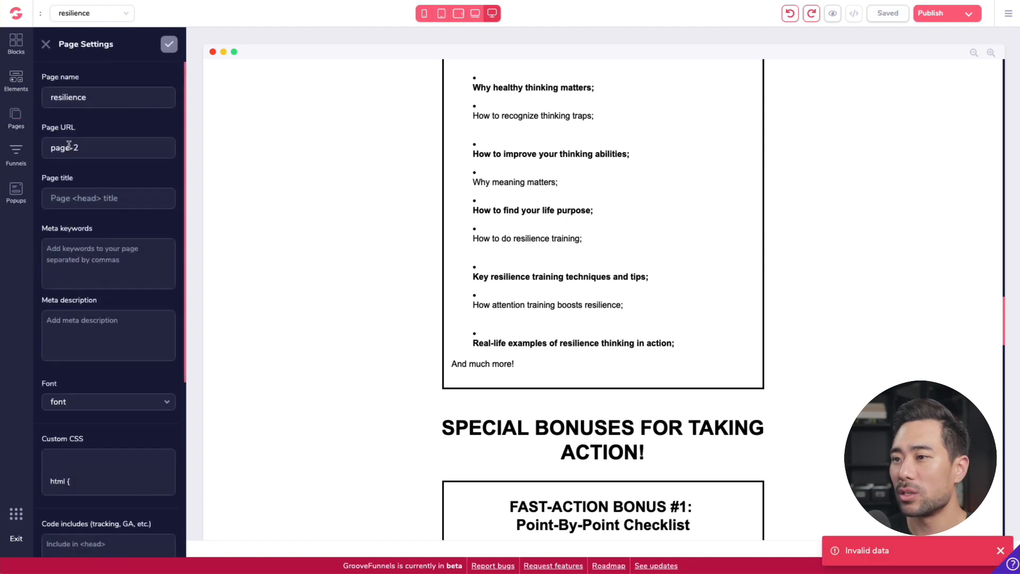
triple_click(77, 148)
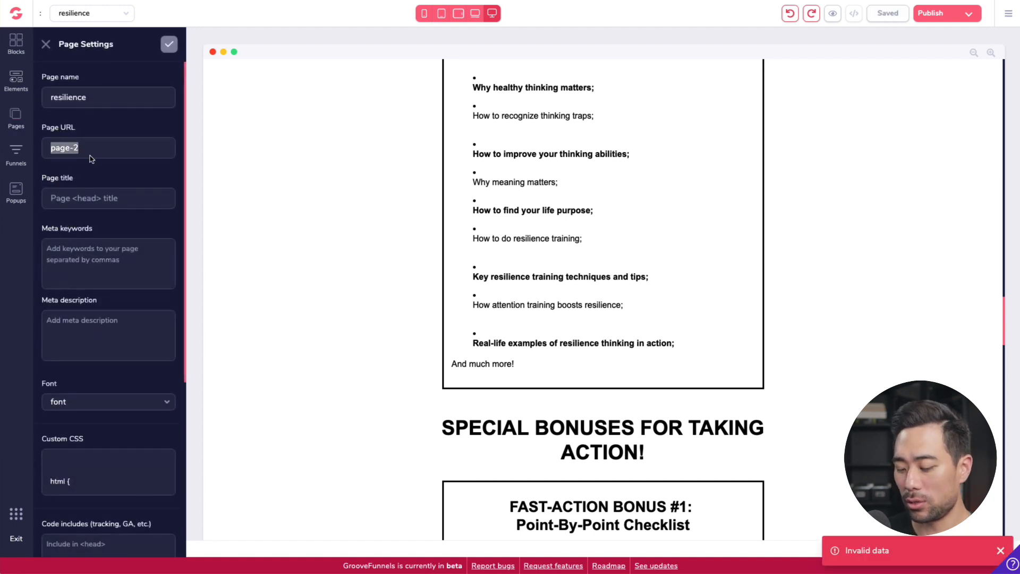
text(re)
text(sili)
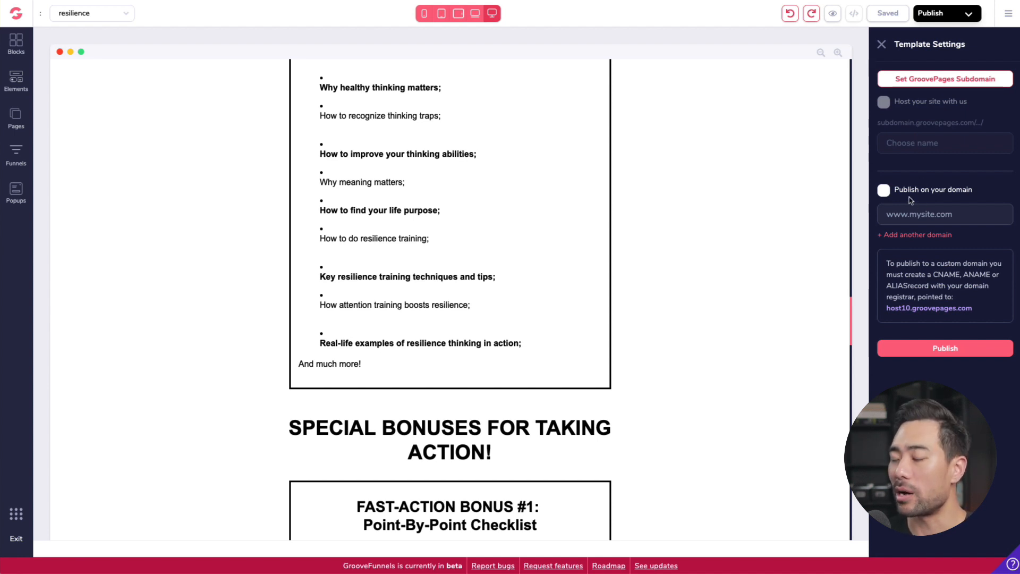
Step: Set the site's GroovePages subdomain to resilience2020
click(882, 193)
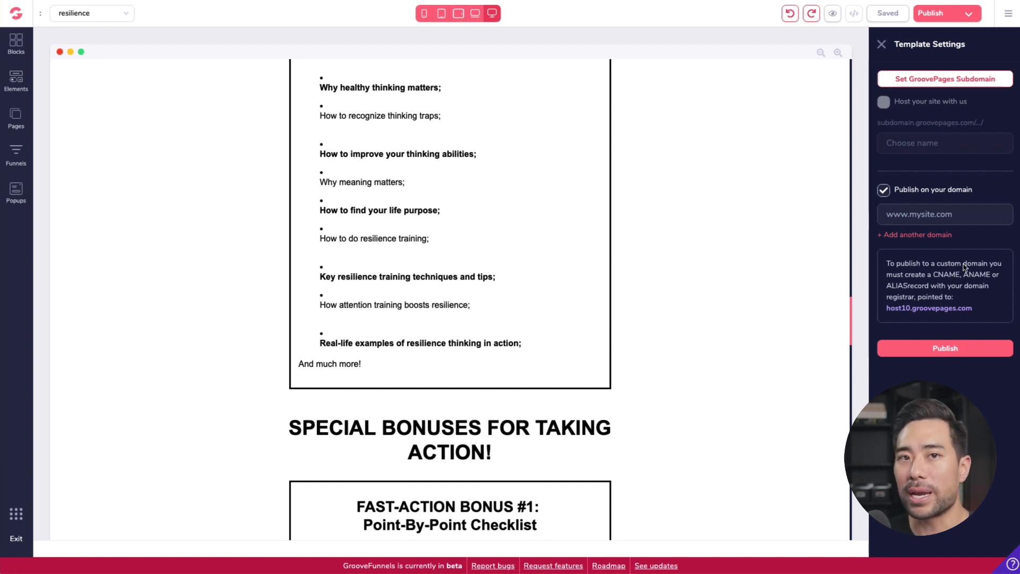
click(884, 190)
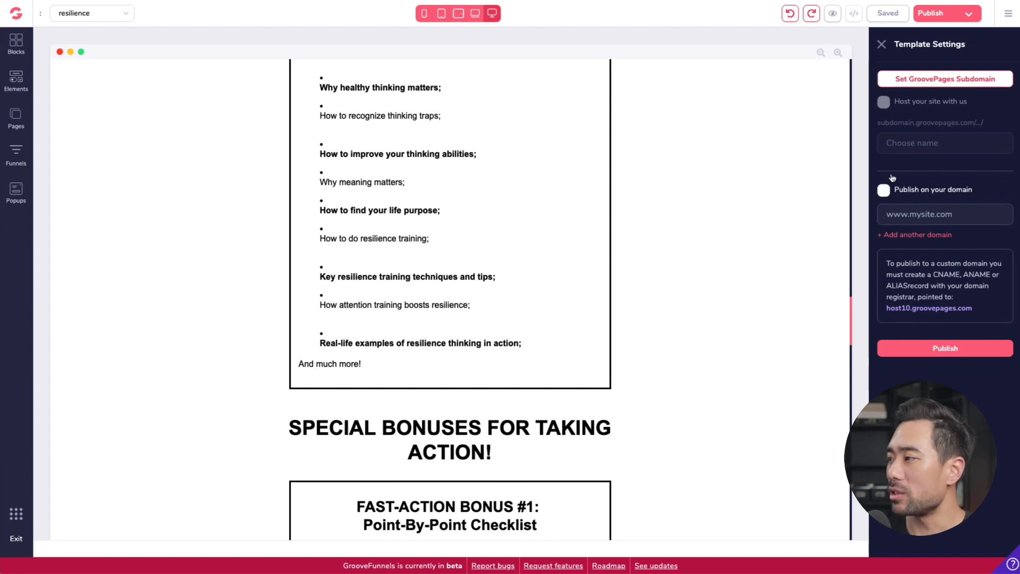
click(933, 80)
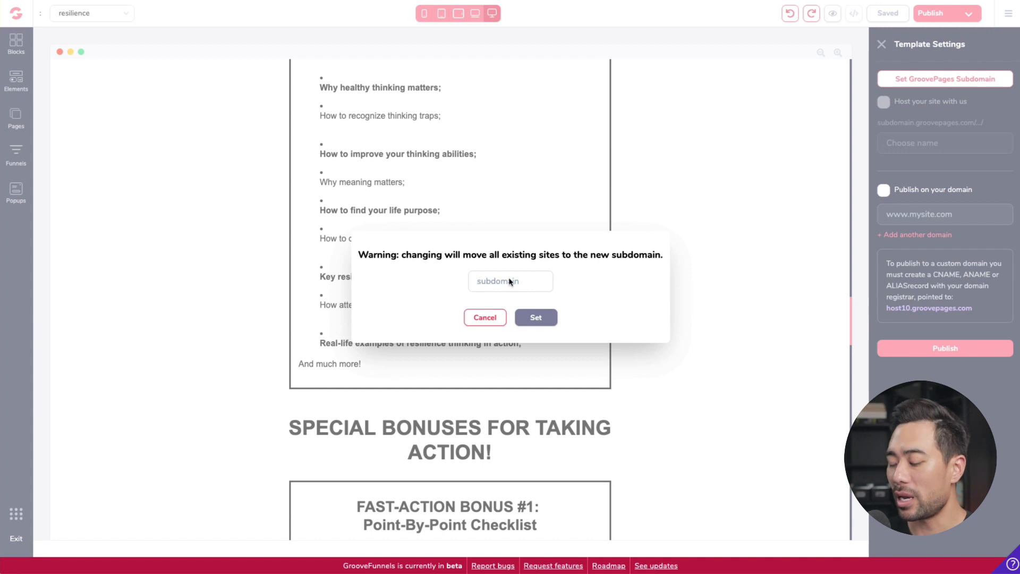
text(resilience)
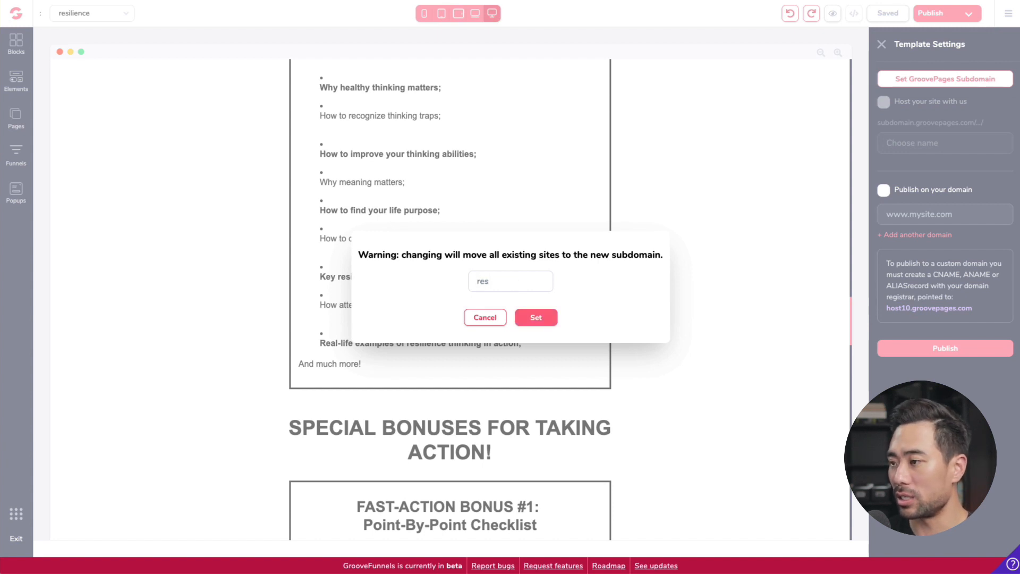
click(542, 318)
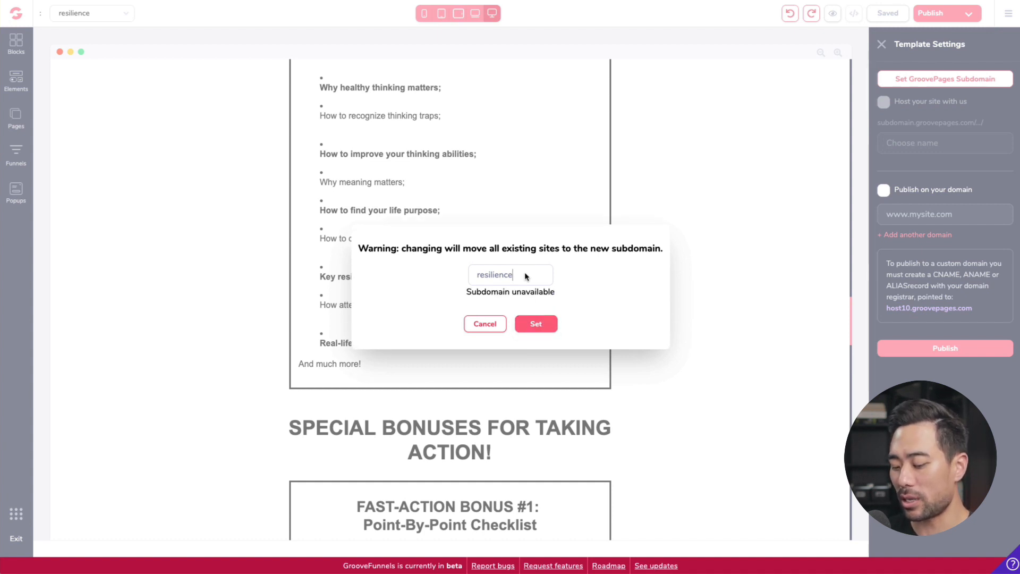
text(2020)
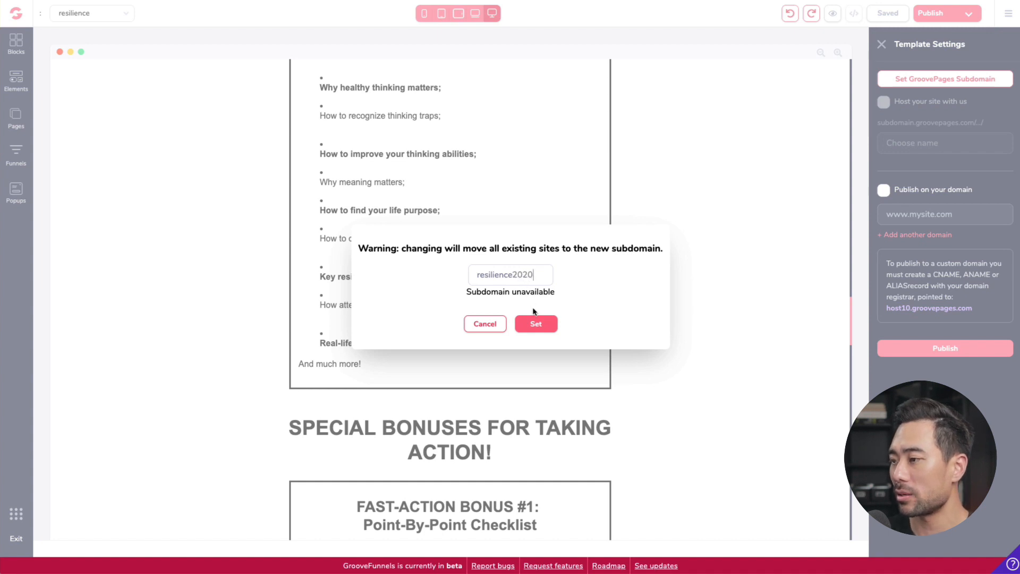
click(534, 321)
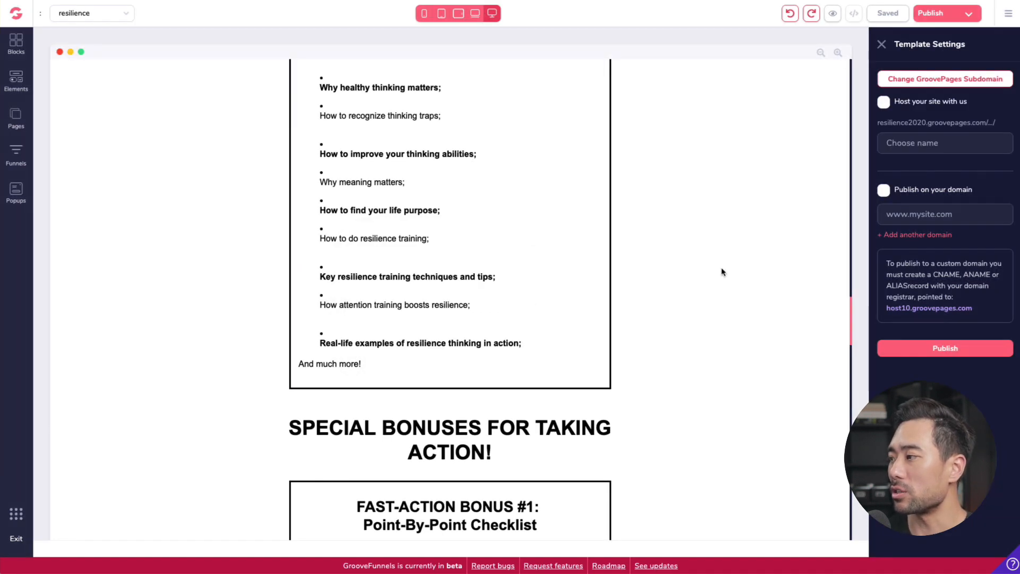
Step: Enable hosting on GroovePages with the name salespage and publish the site
click(884, 102)
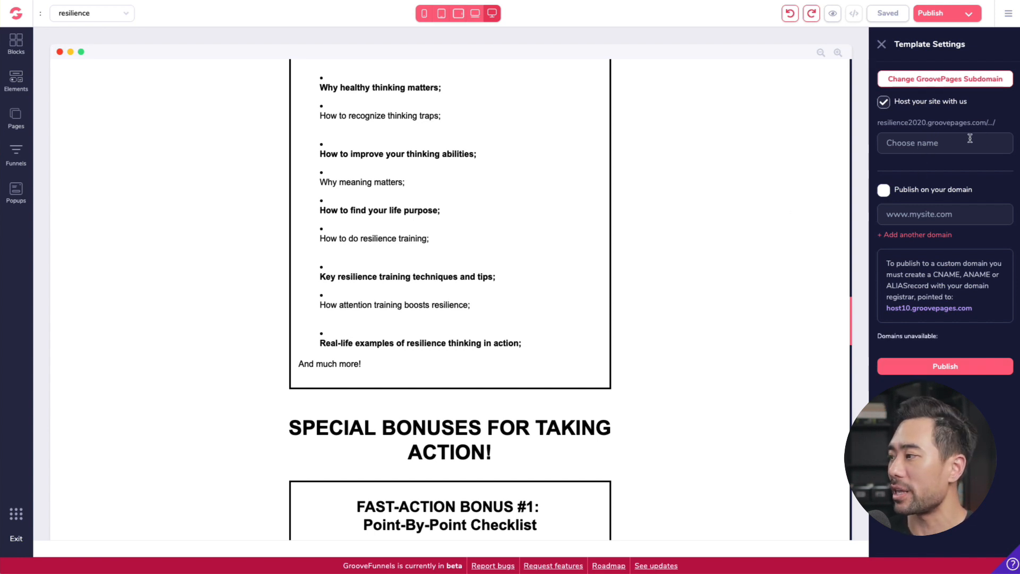
click(940, 148)
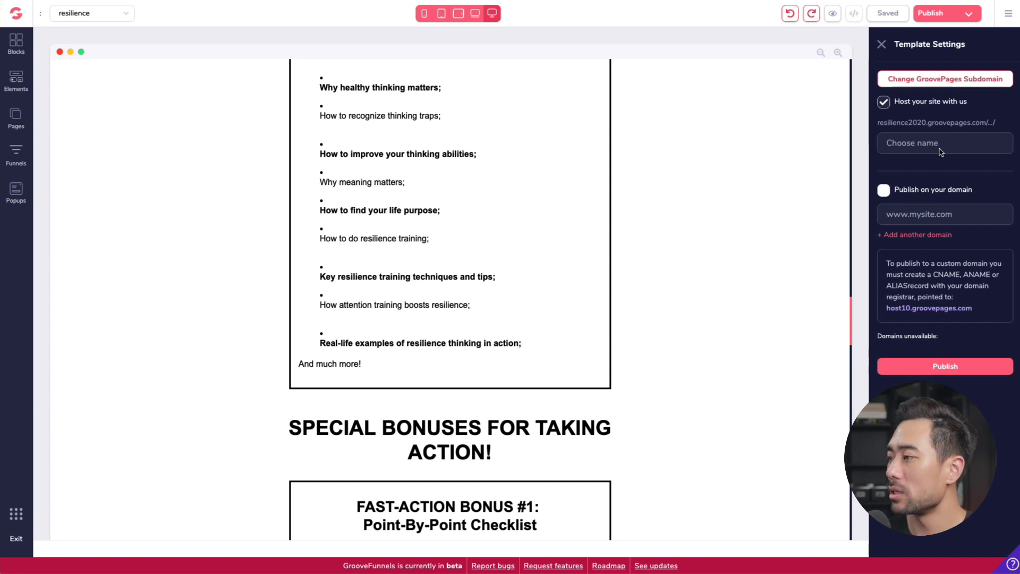
text(salespage)
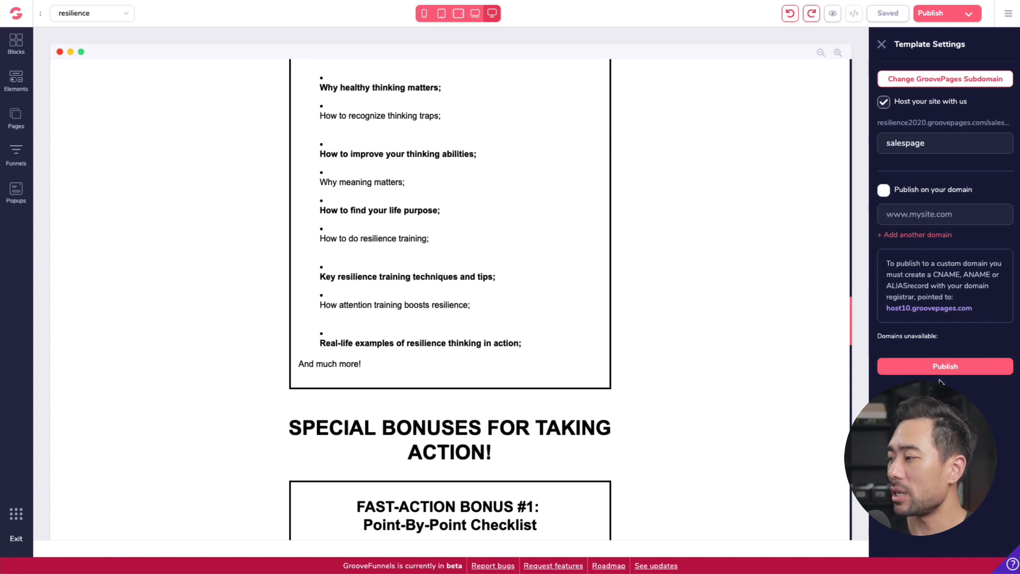
click(956, 371)
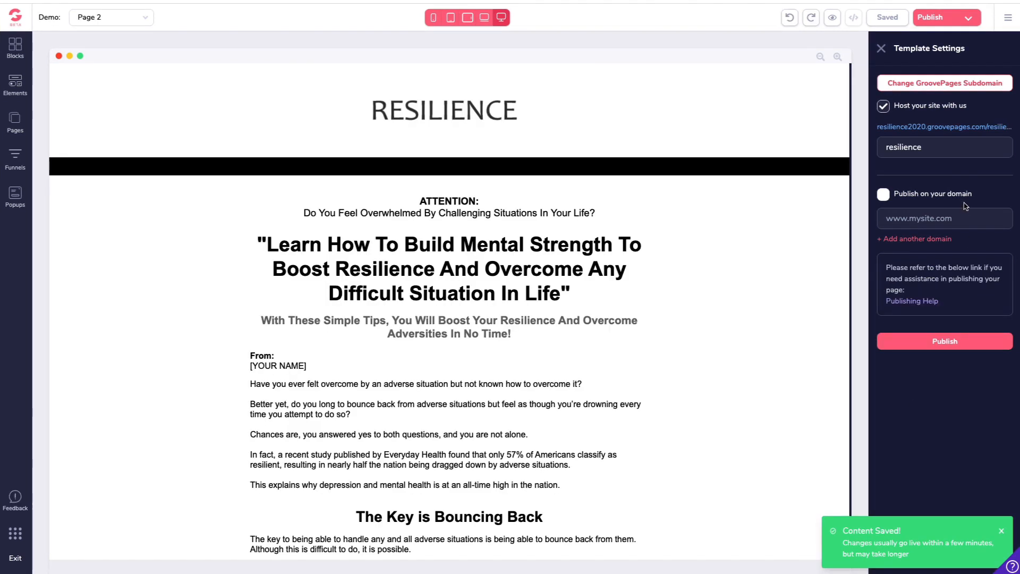
Step: Open the published site link in a new tab and browse to its page-2 address
right_click(933, 131)
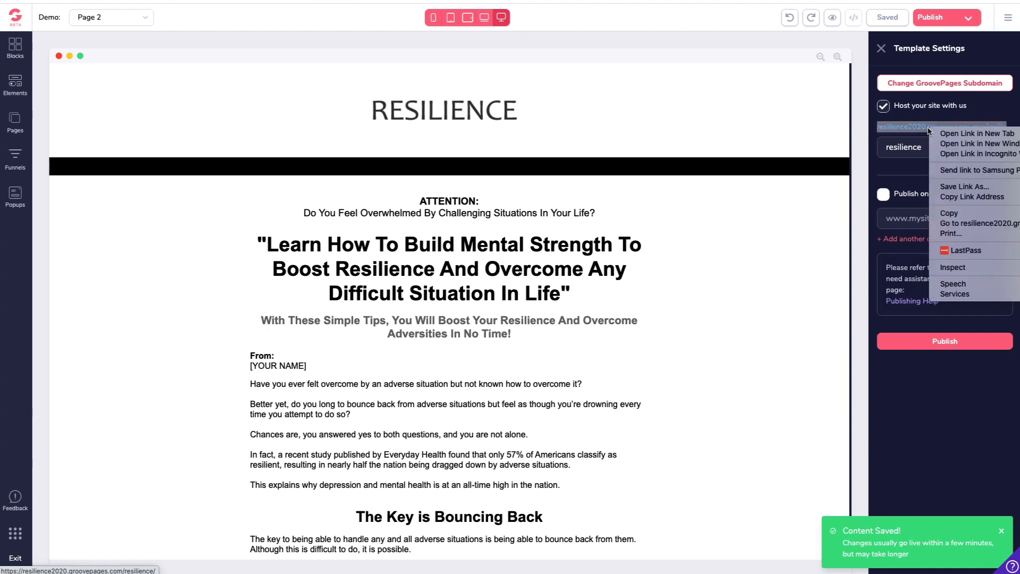
click(950, 134)
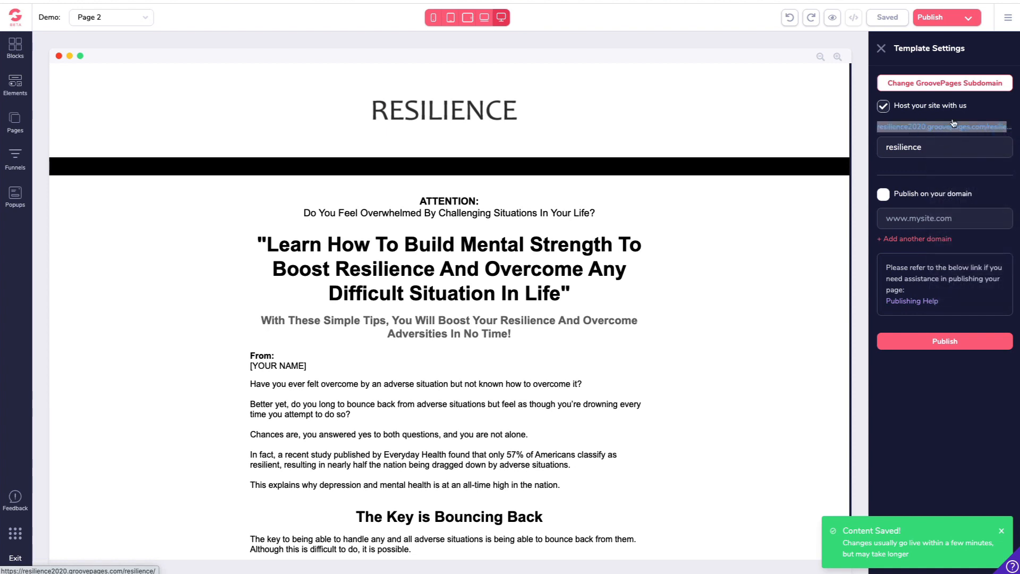
click(531, 1)
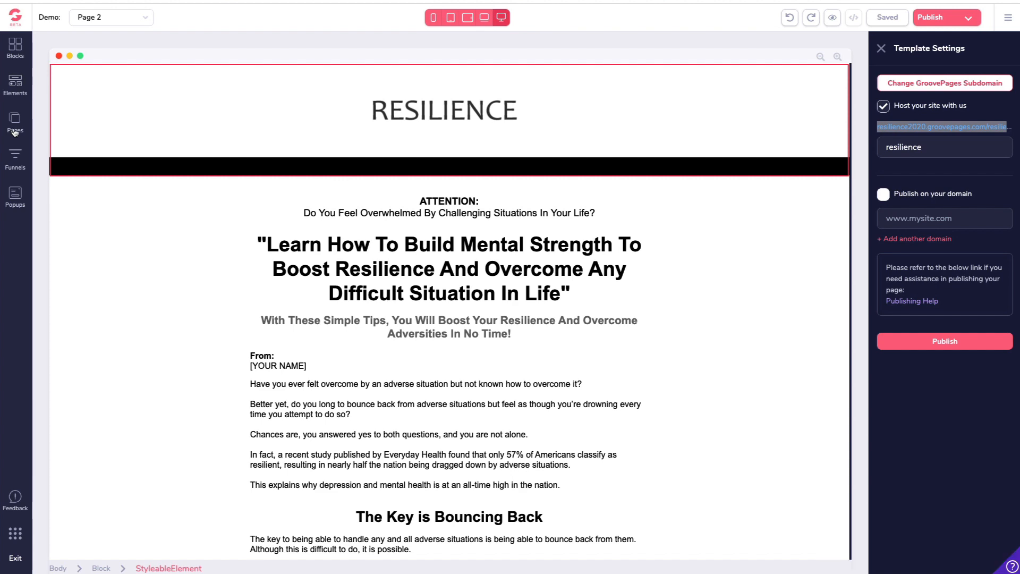
click(15, 133)
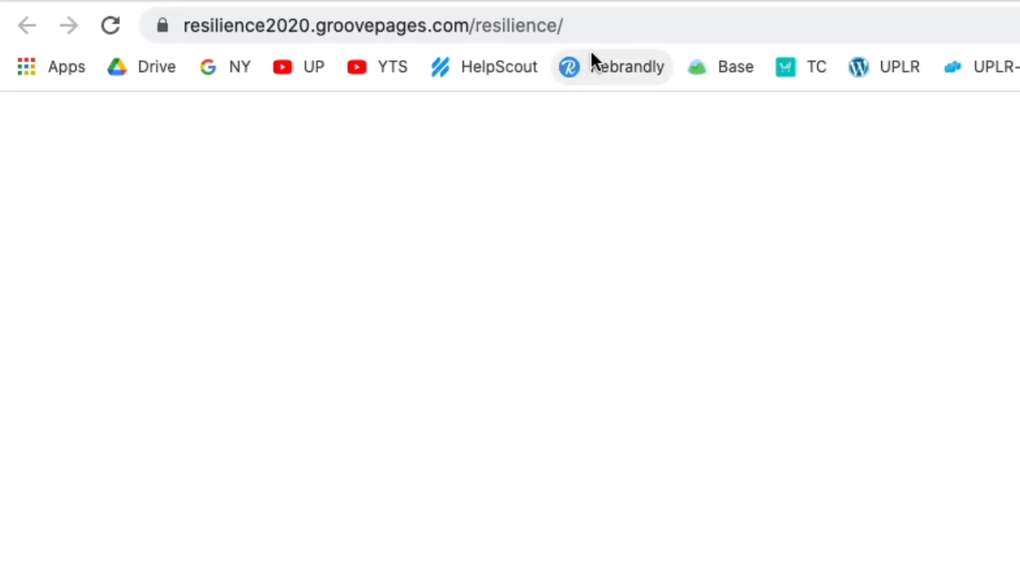
click(594, 29)
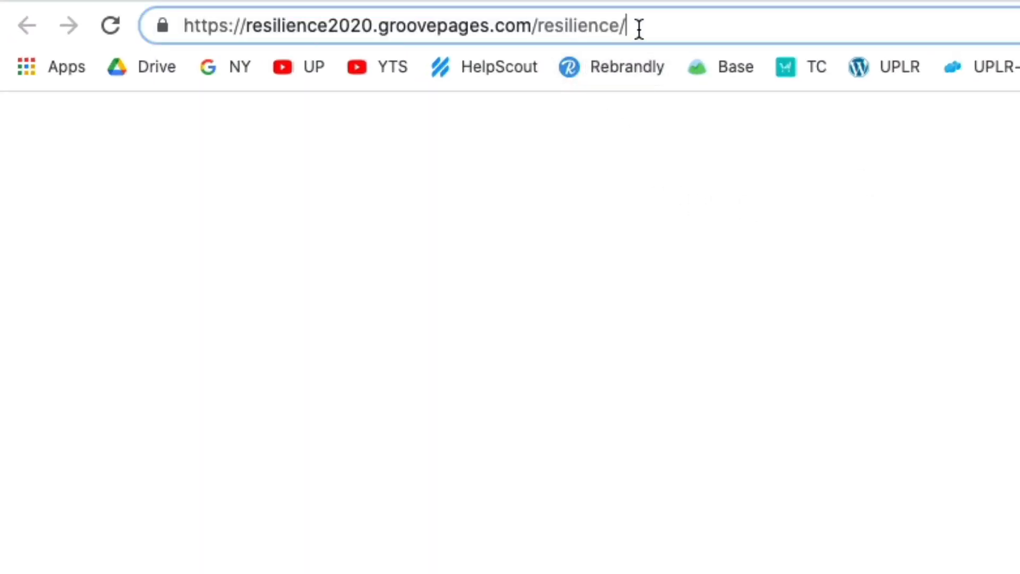
text(page-2)
key(Return)
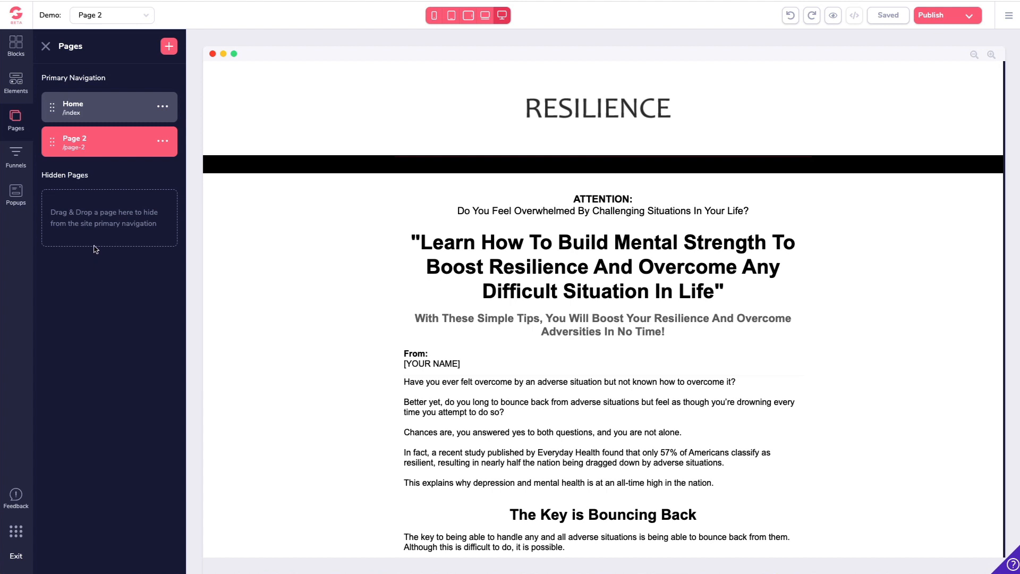
Step: Switch between the Home page and Page 2 in the editor and open Page 2's options
click(107, 109)
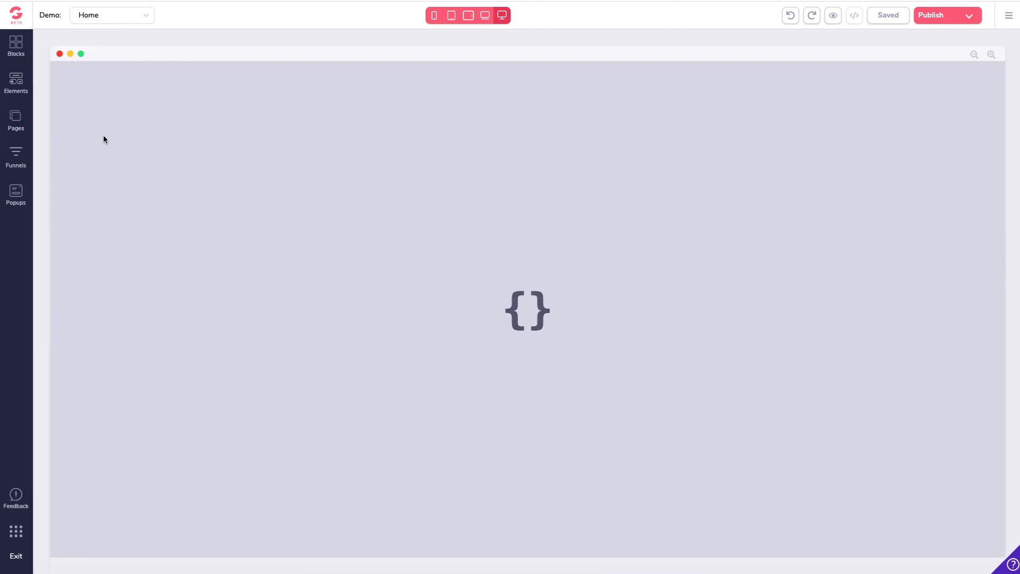
click(17, 121)
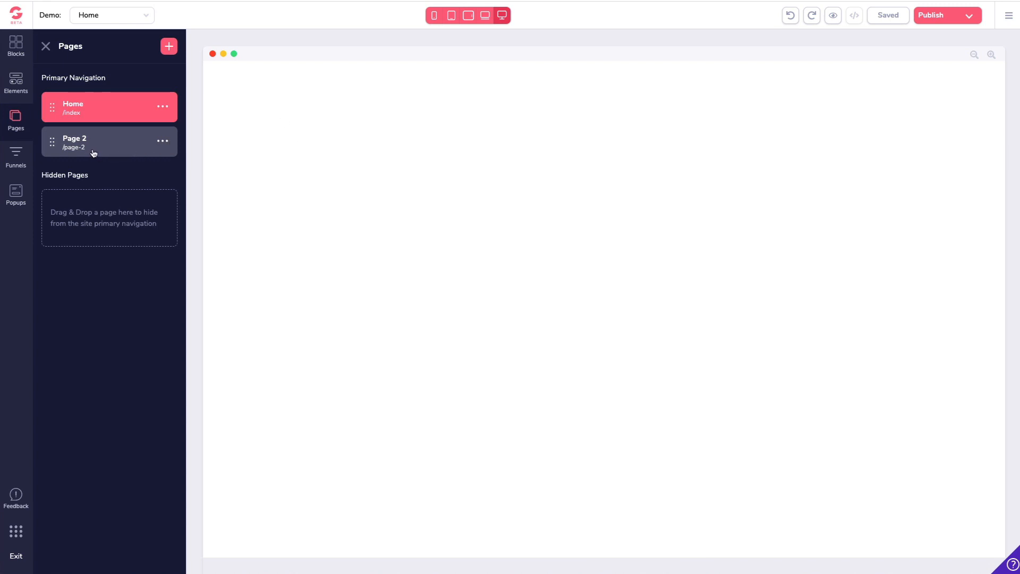
click(93, 153)
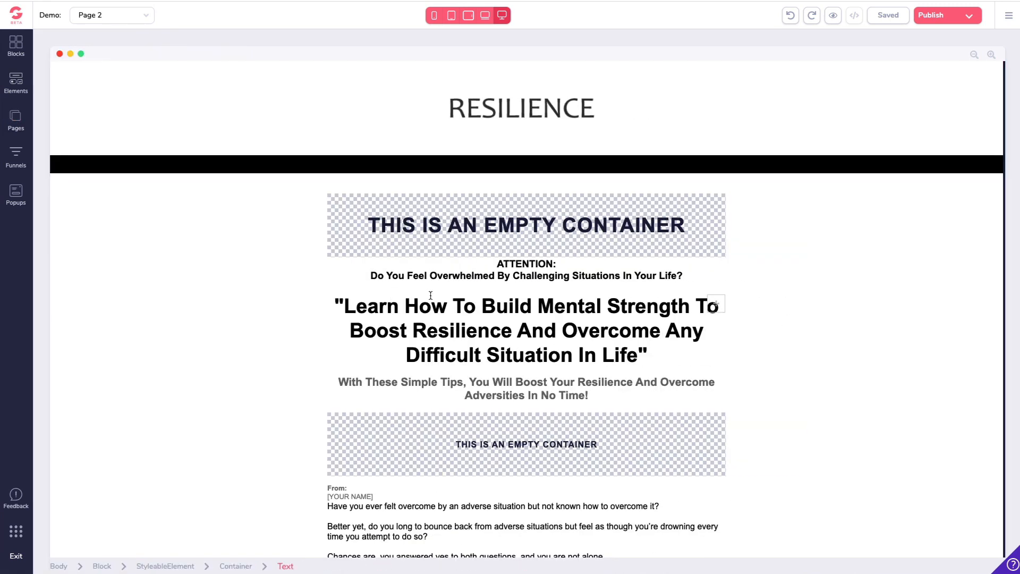
click(16, 120)
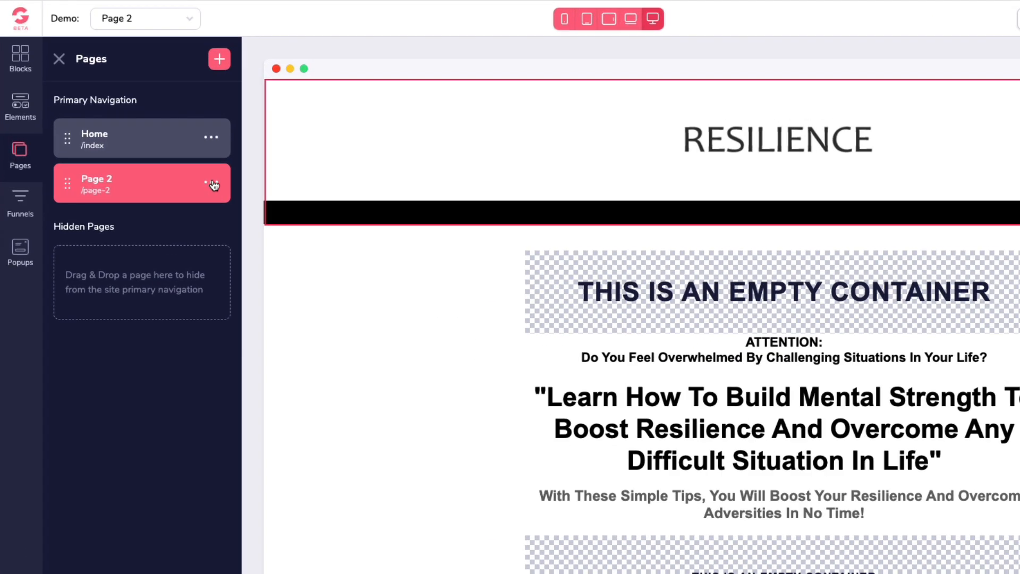
click(162, 141)
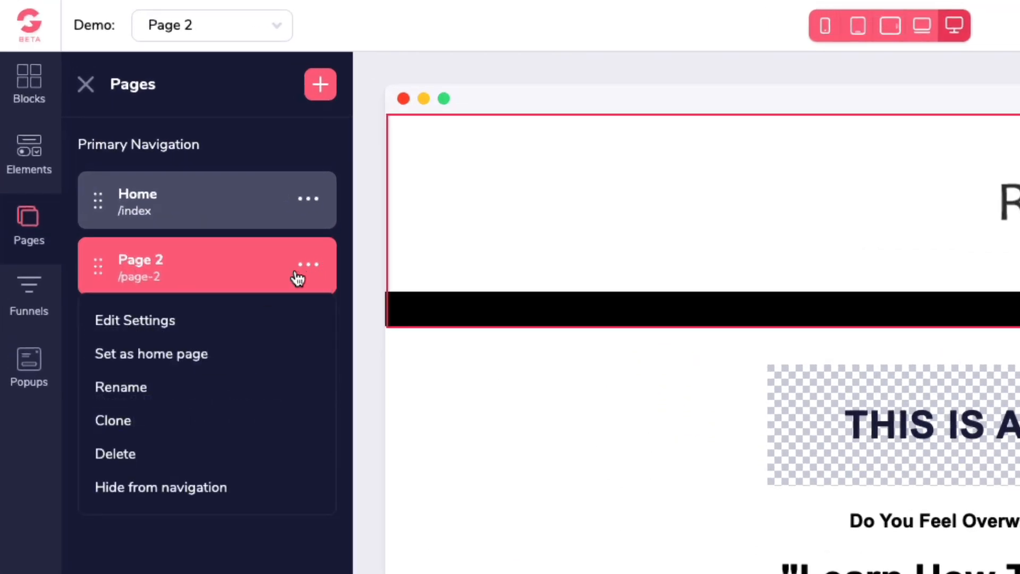
click(150, 323)
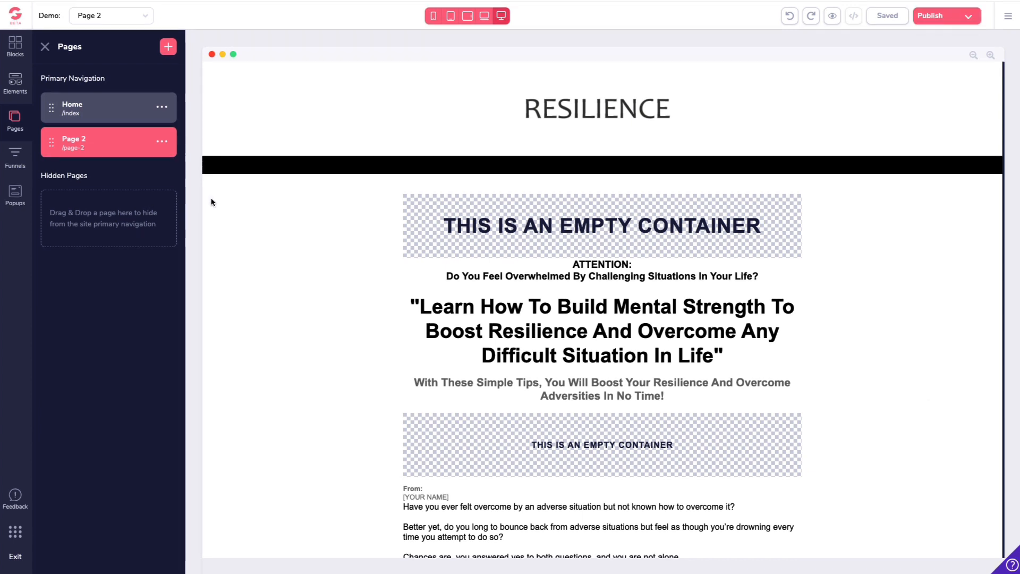
click(162, 143)
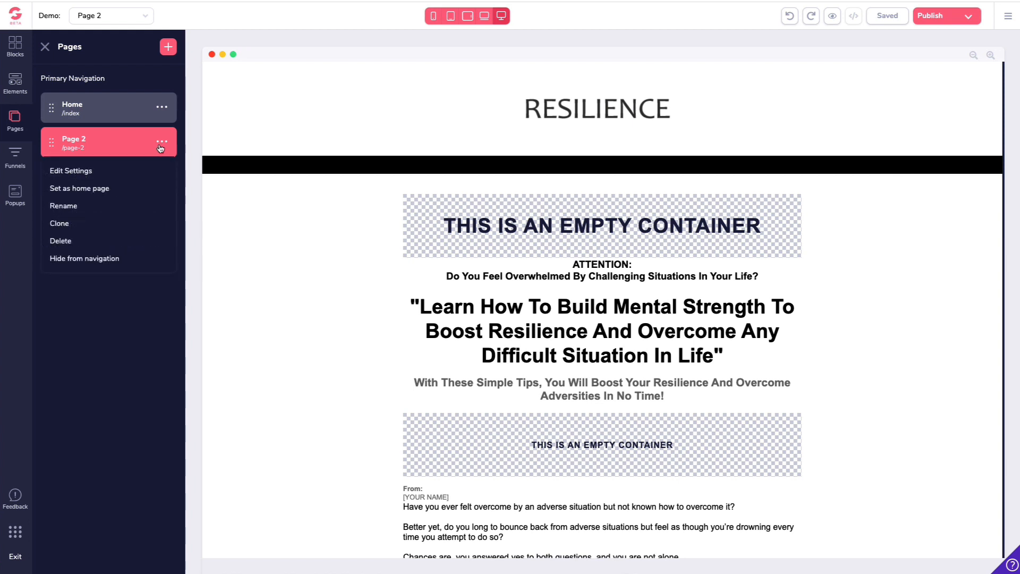
Step: Set Page 2 as the site's home page
click(106, 110)
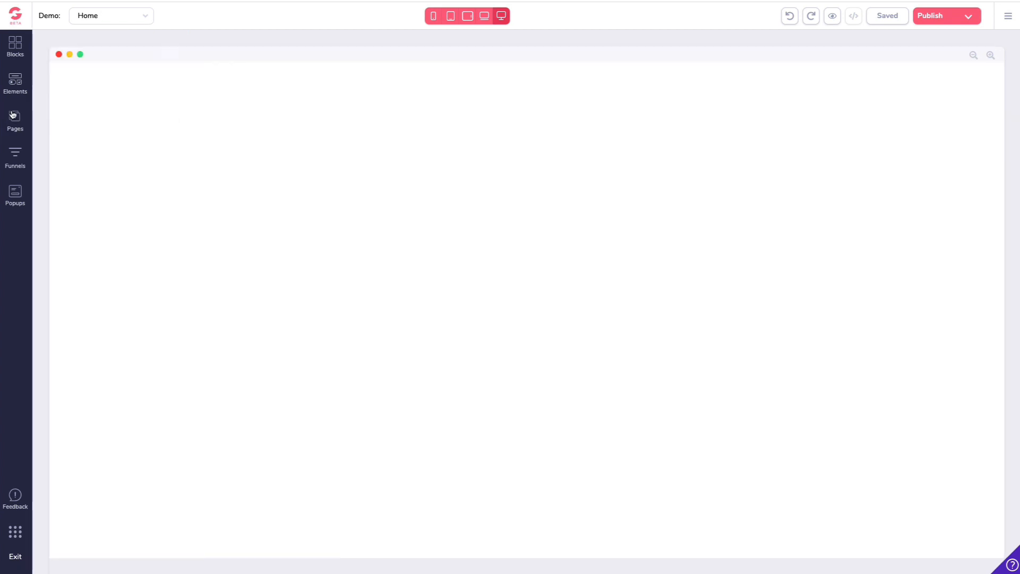
click(13, 118)
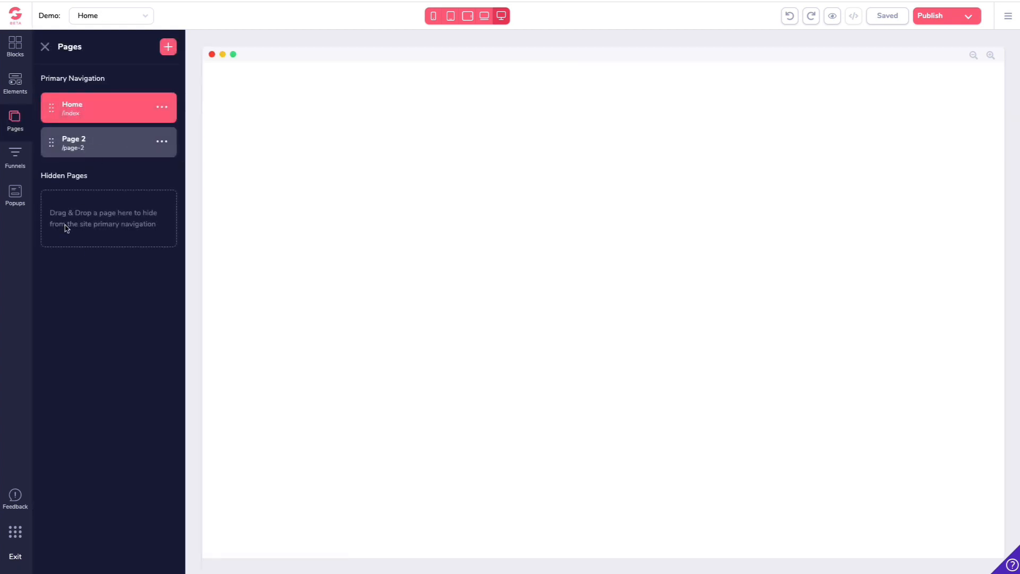
click(162, 143)
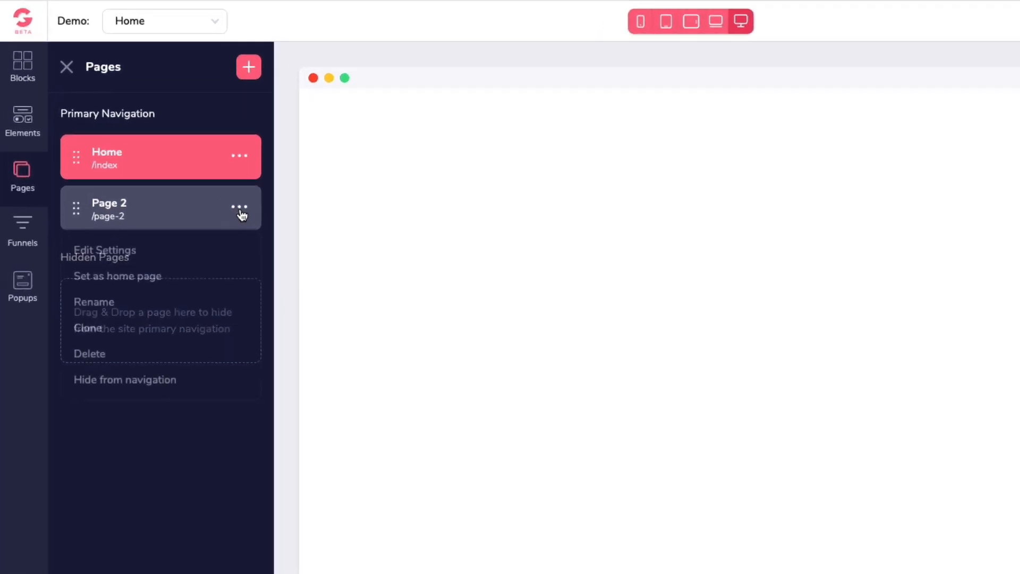
click(125, 280)
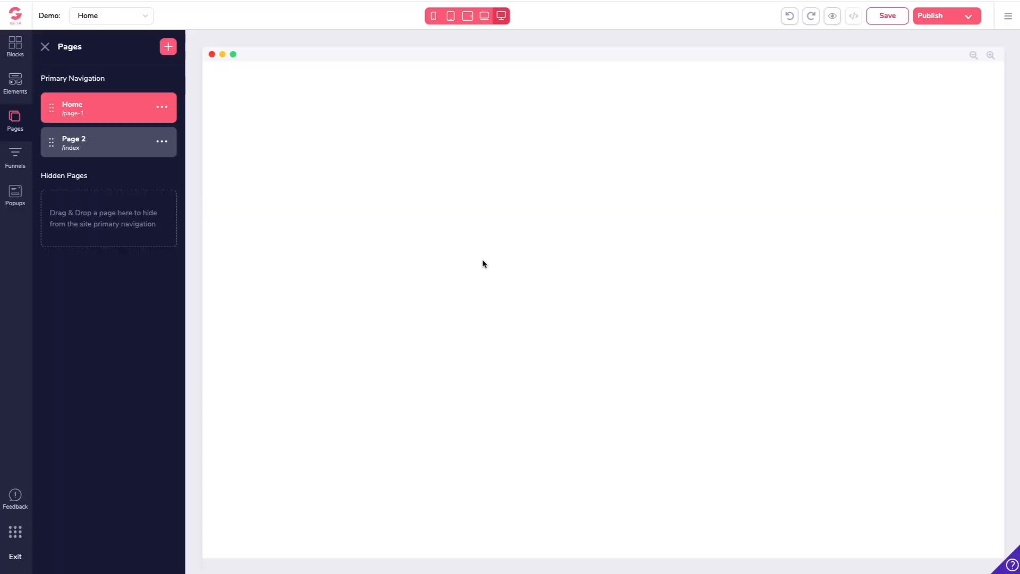
Step: Open the publish settings and publish the site again
click(940, 16)
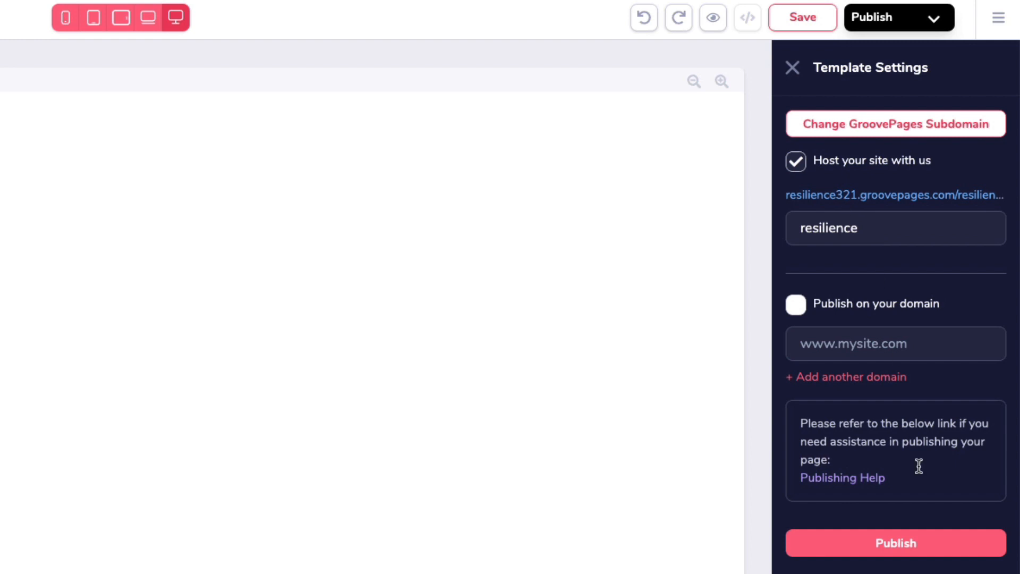
click(890, 553)
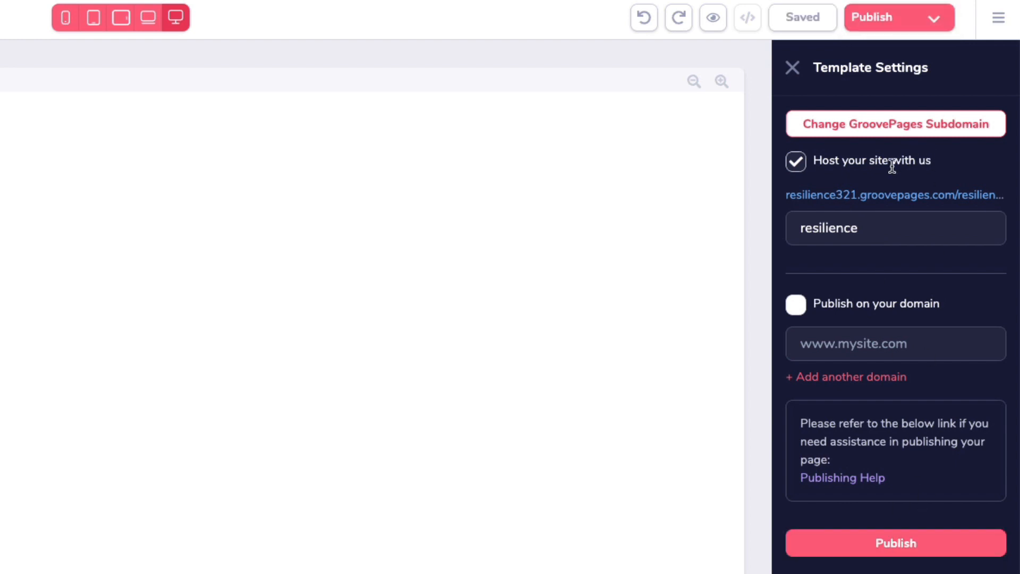
Step: Open the published site's link, view the live page in the other tab, and return to the editor
right_click(874, 194)
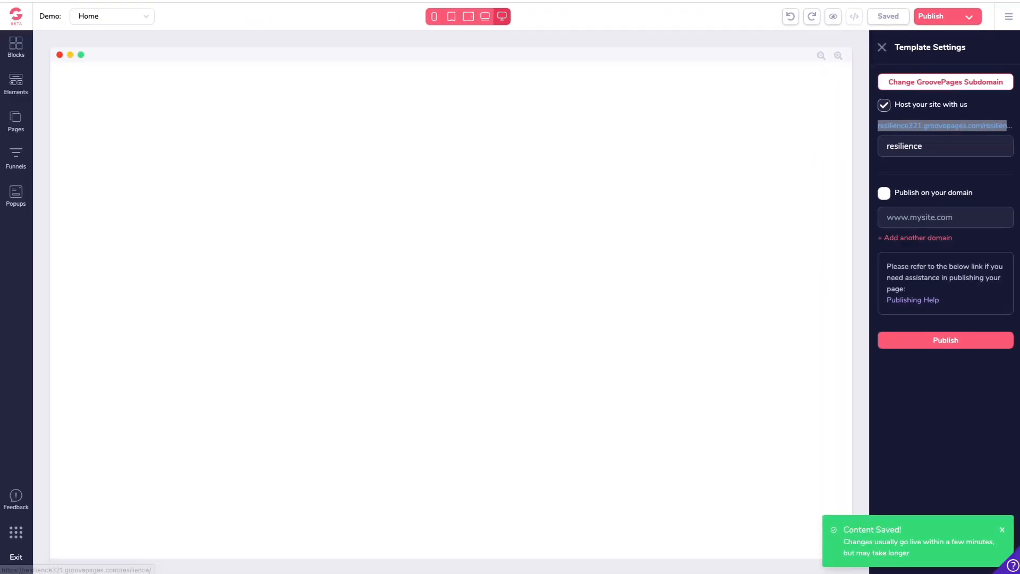
key(ctrl+Tab)
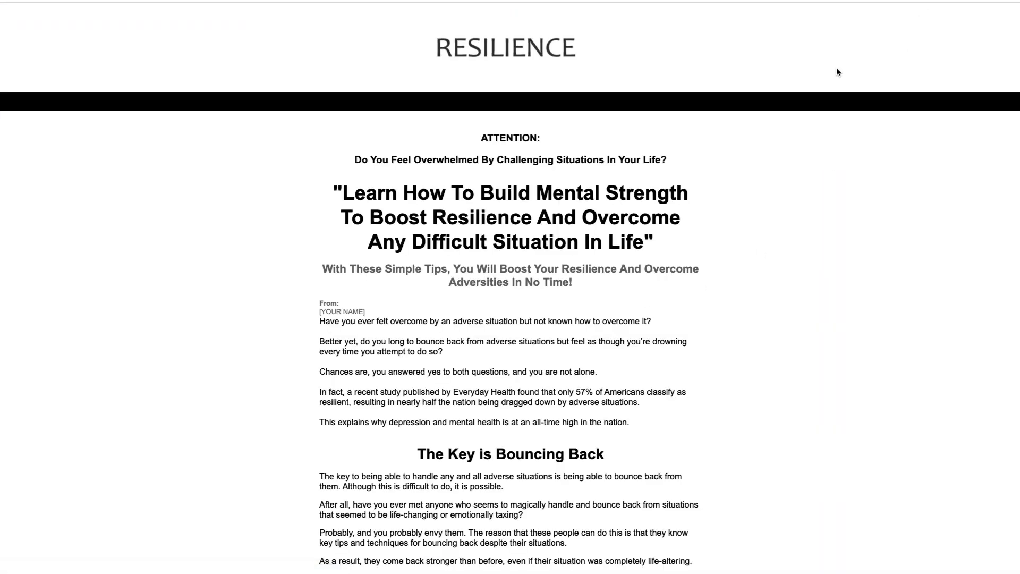
click(909, 1)
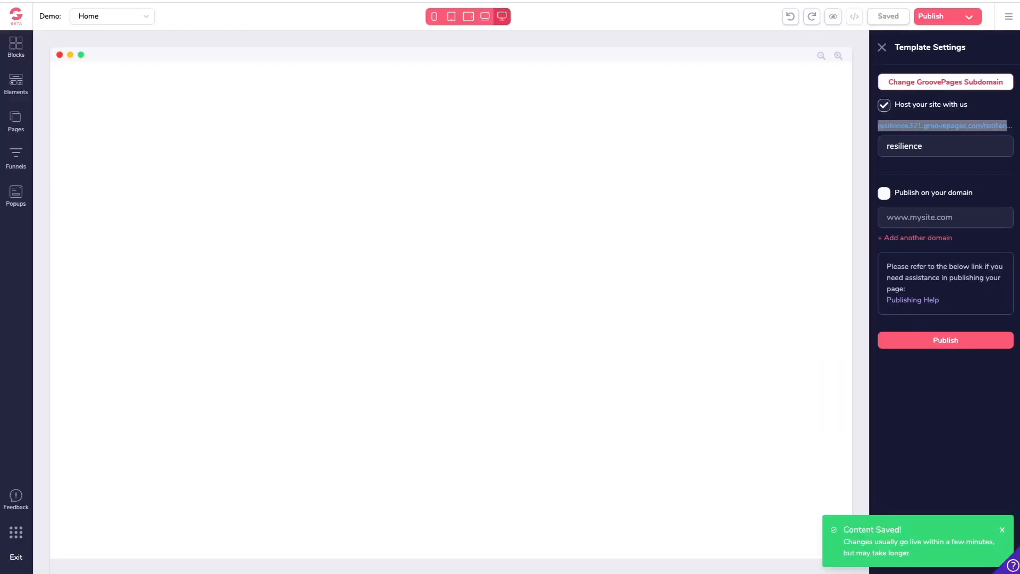
Step: Change the GroovePages subdomain to resilience2020 and republish the site
click(934, 89)
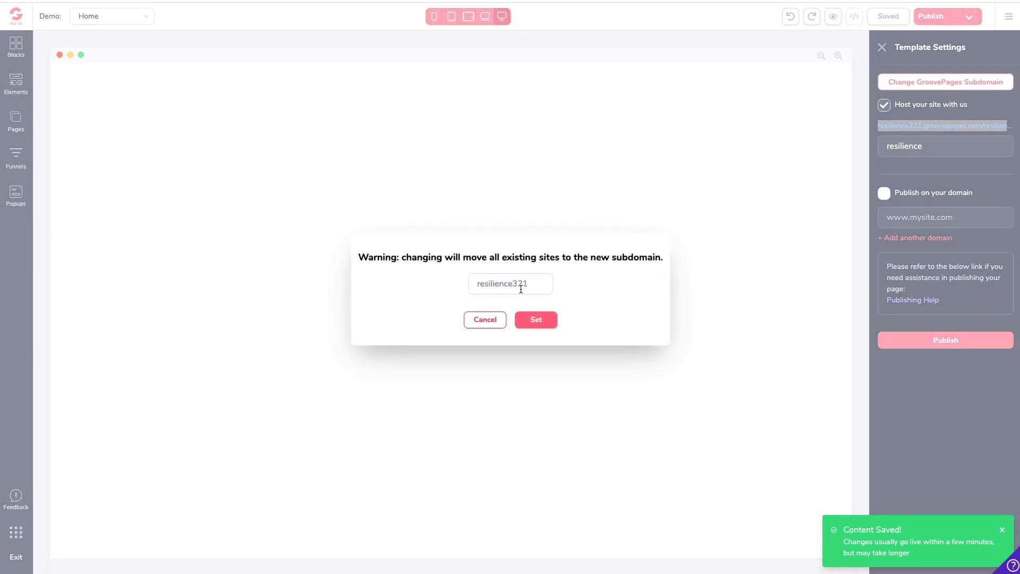
drag(511, 279, 599, 287)
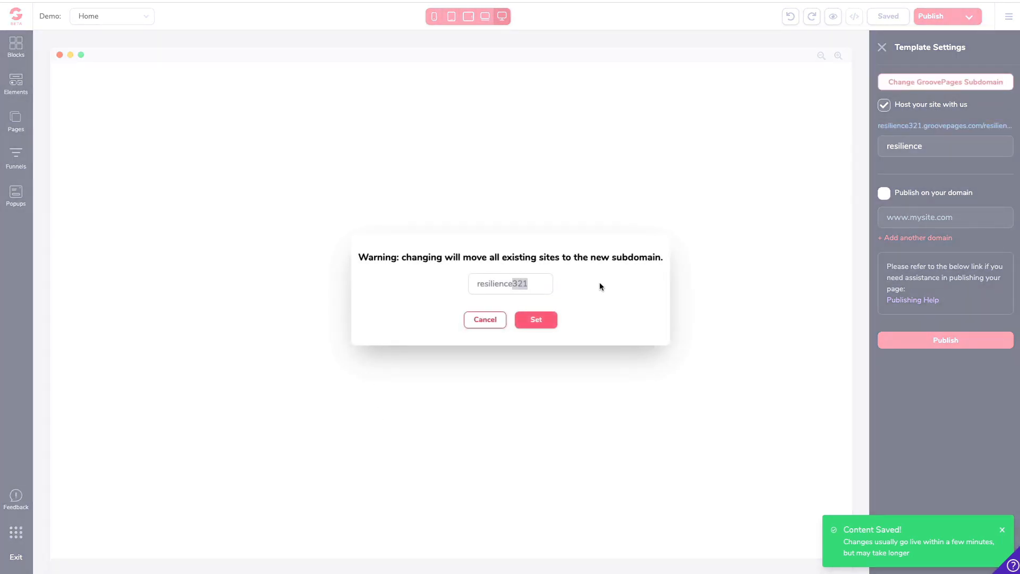
text(2020)
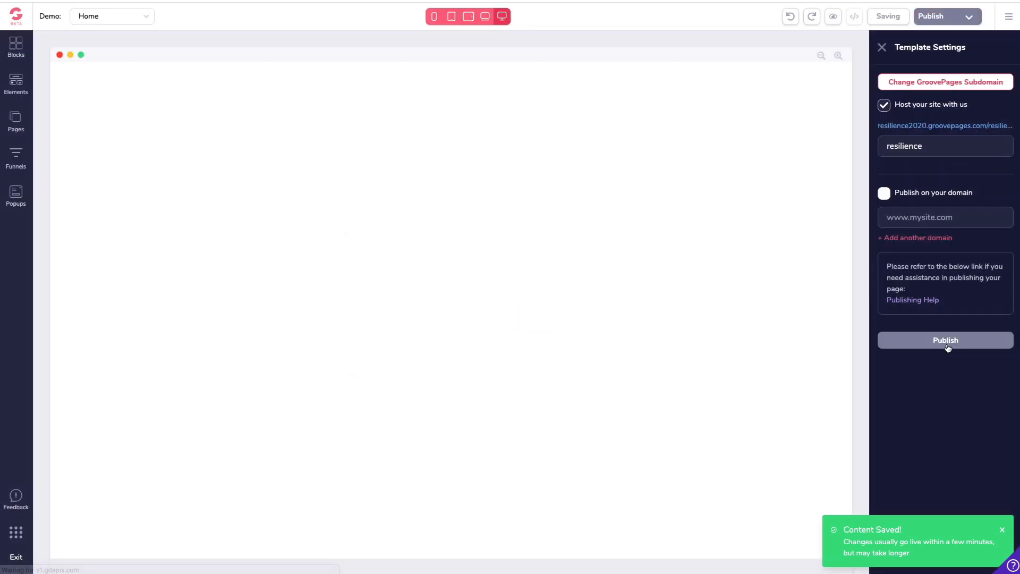
Step: Copy the site's updated subdomain link address
right_click(933, 126)
click(942, 132)
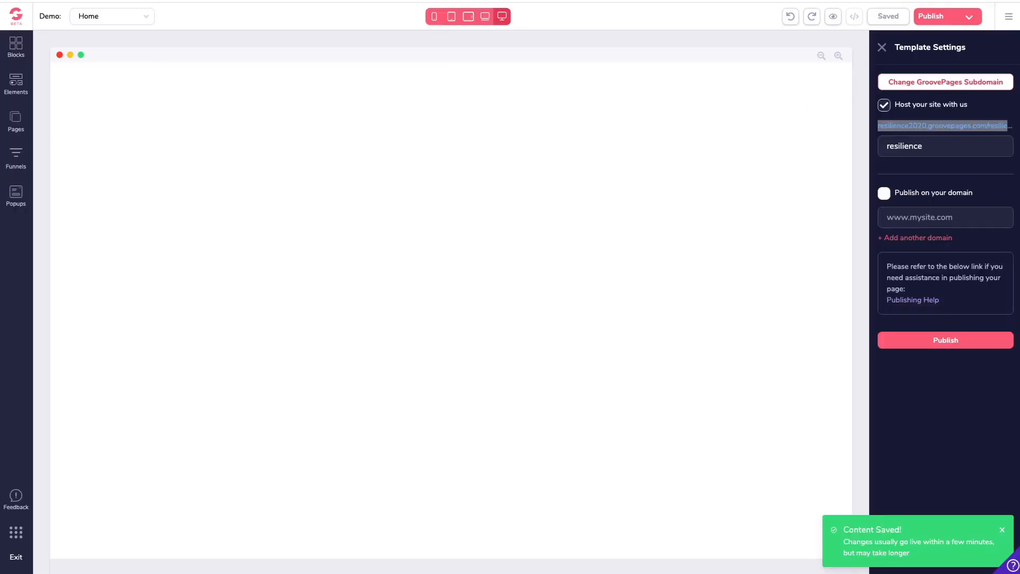
click(944, 149)
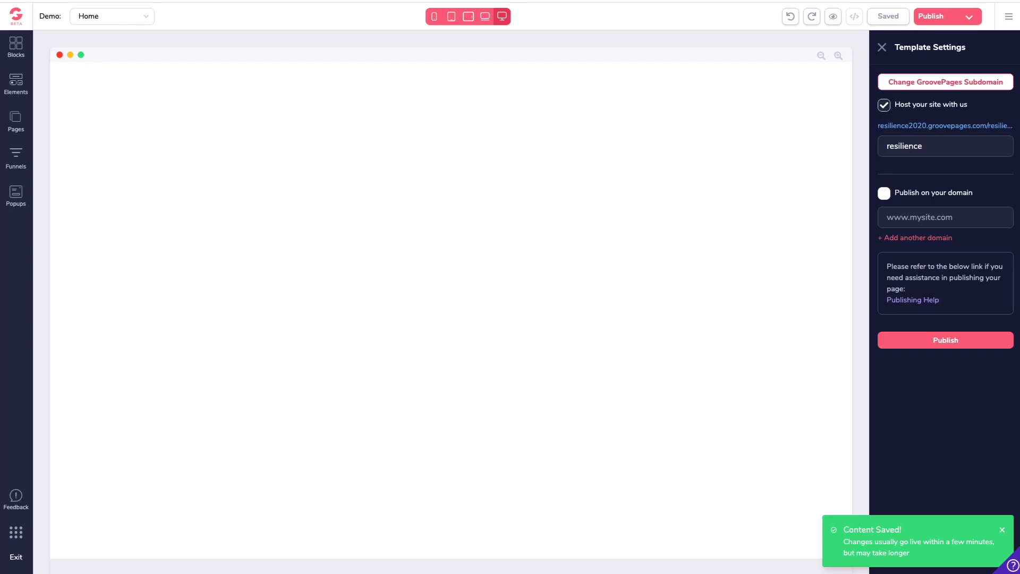
Step: Change the GroovePages subdomain back to resilience321
click(924, 85)
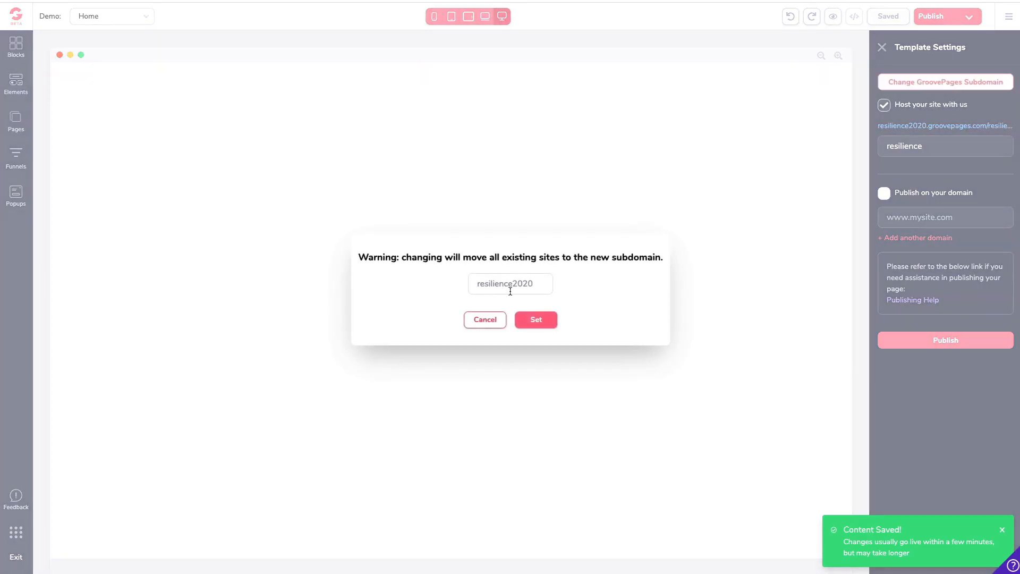
drag(510, 291, 592, 284)
text(321)
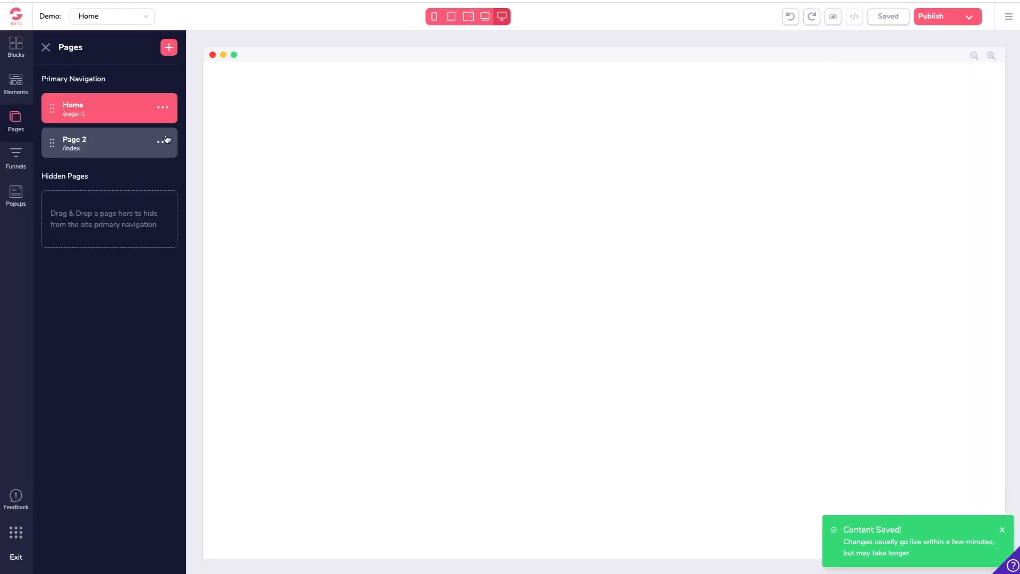
click(162, 142)
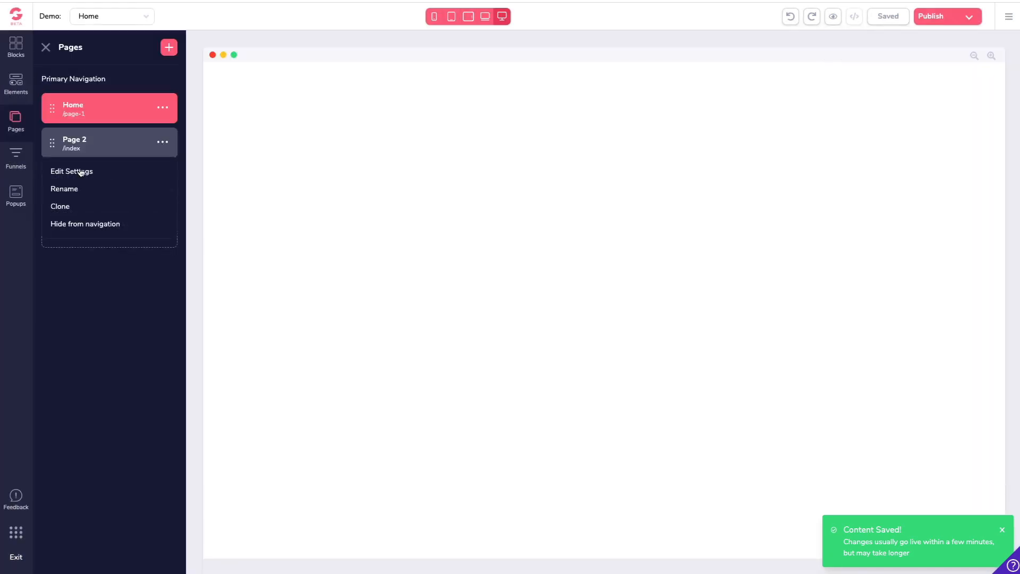
click(117, 339)
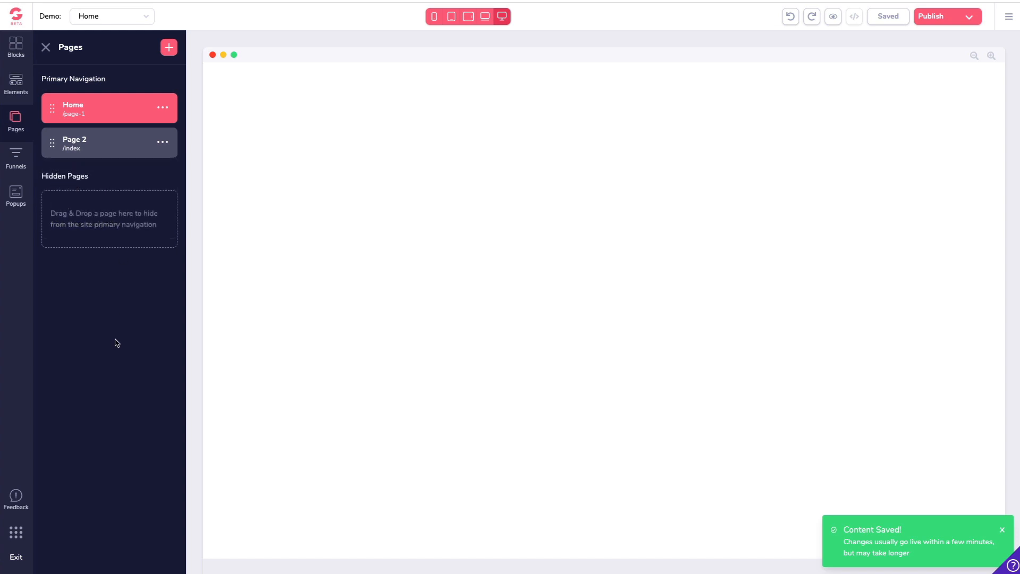